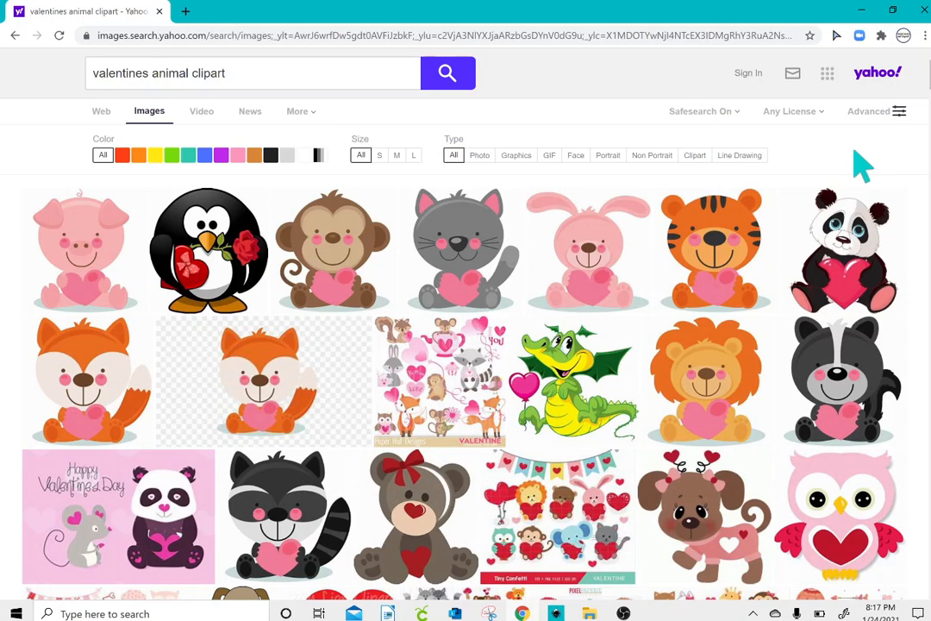
# - Open the preview of the tiger holding a heart and save the image as tiger1 in Downloads, then close the preview
pyautogui.click(738, 244)
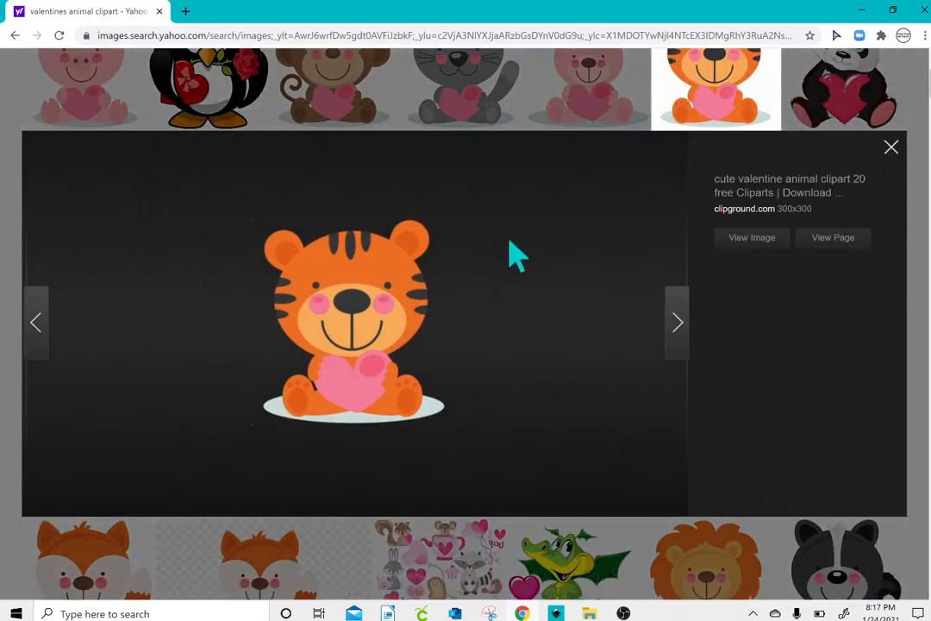
pyautogui.rightClick(386, 274)
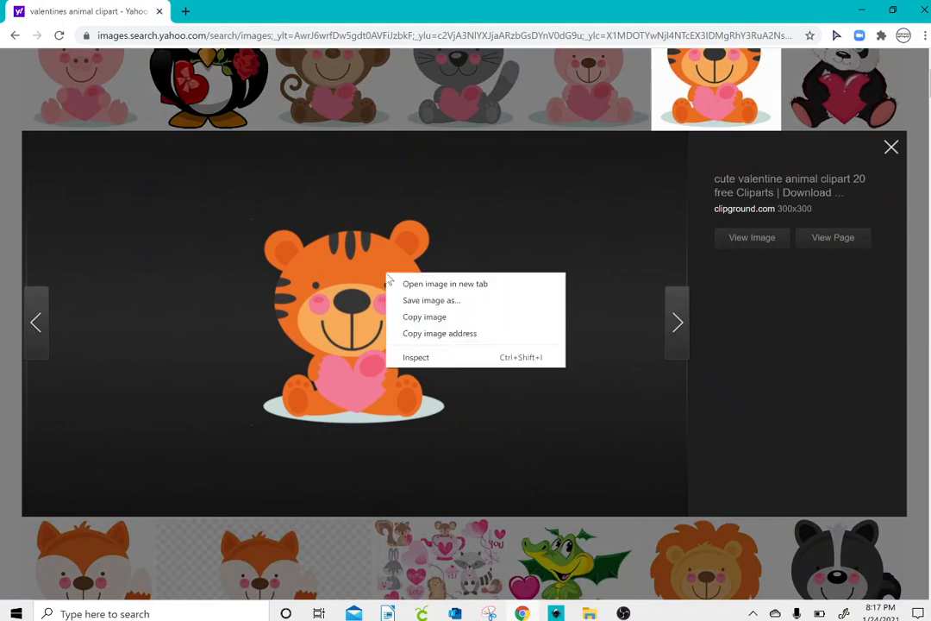
pyautogui.click(410, 317)
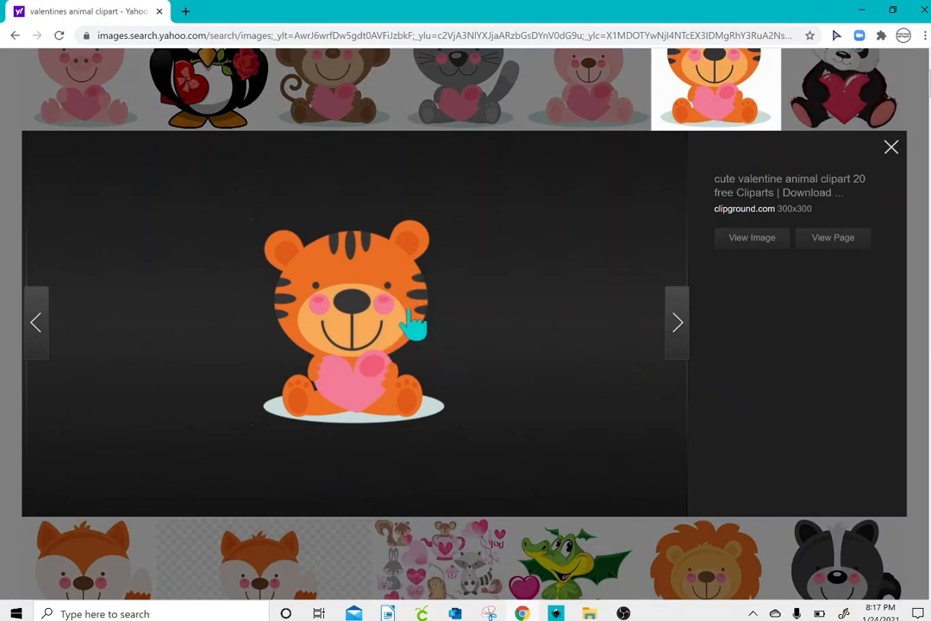
pyautogui.rightClick(396, 309)
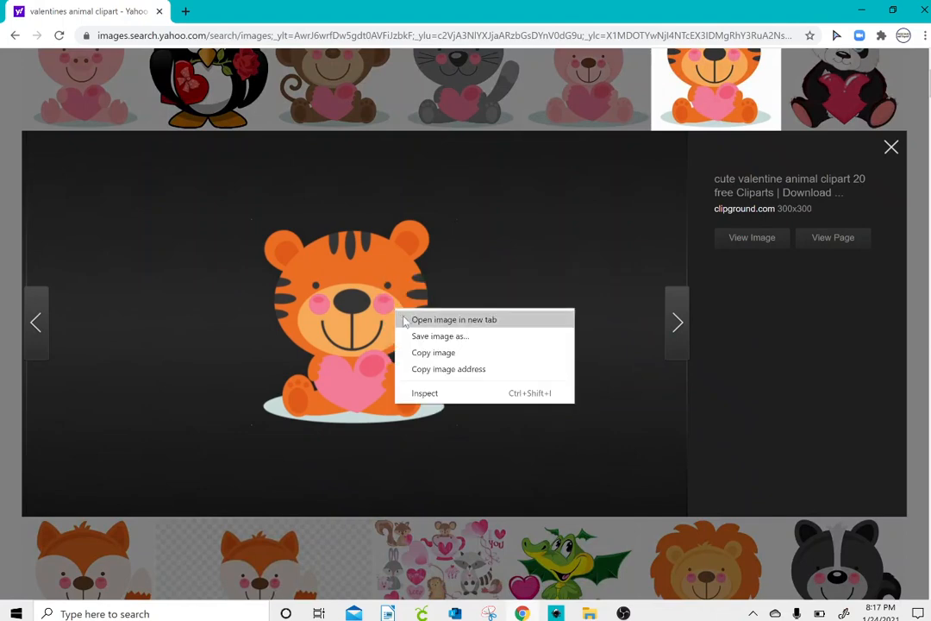
pyautogui.click(419, 336)
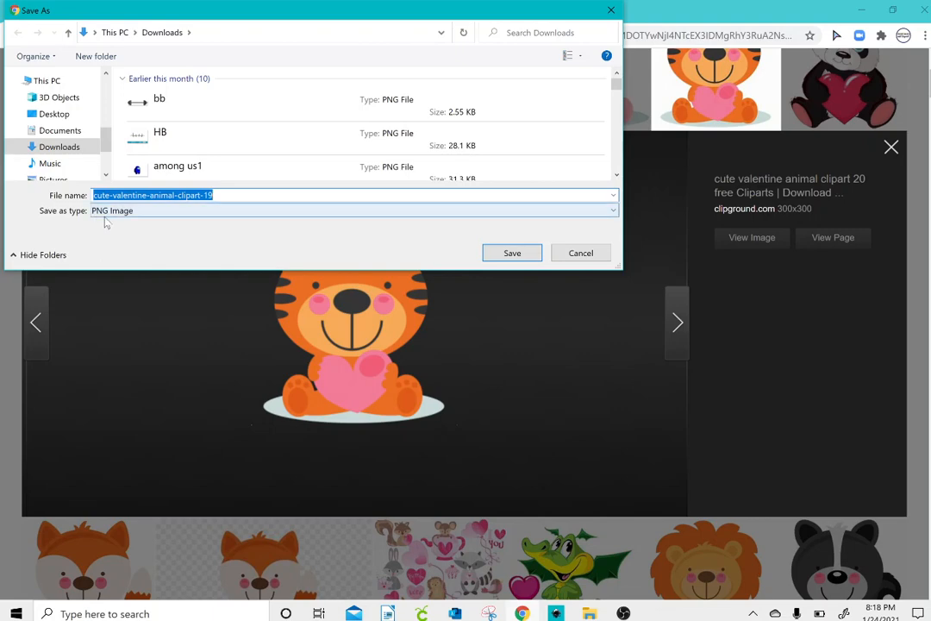
pyautogui.write('ti')
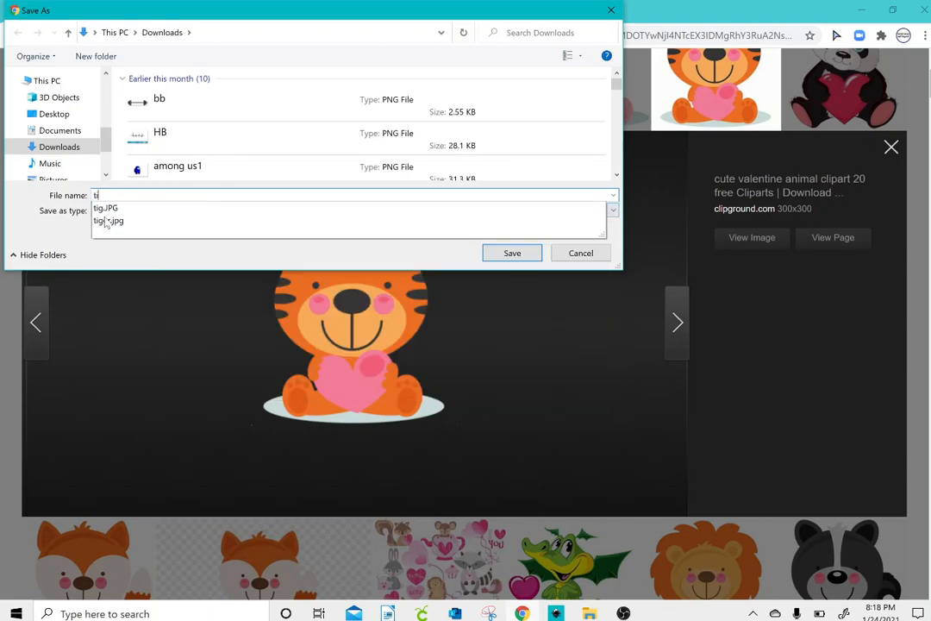
pyautogui.write('ger1')
pyautogui.press('Return')
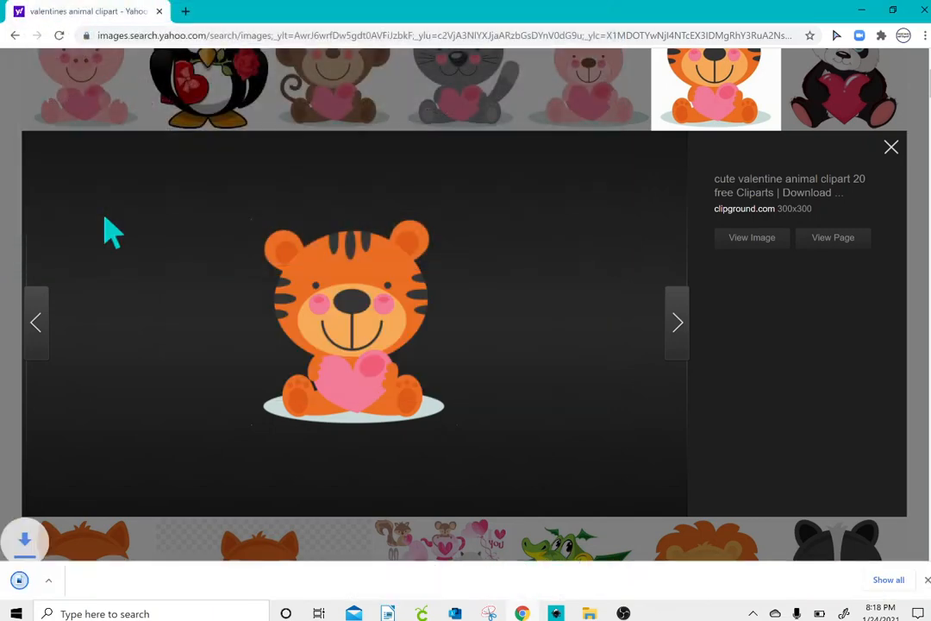
pyautogui.click(891, 131)
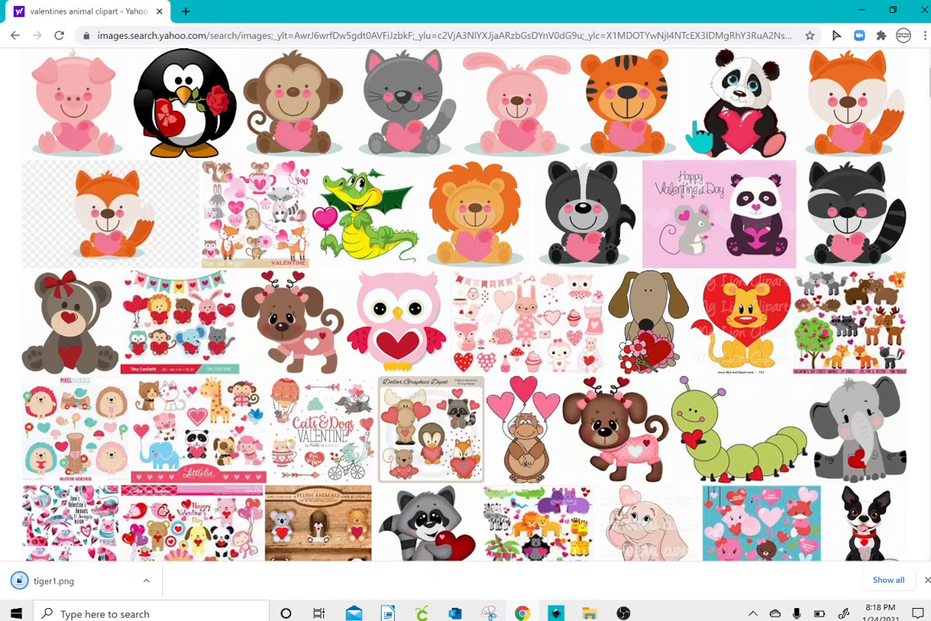
pyautogui.rightClick(649, 116)
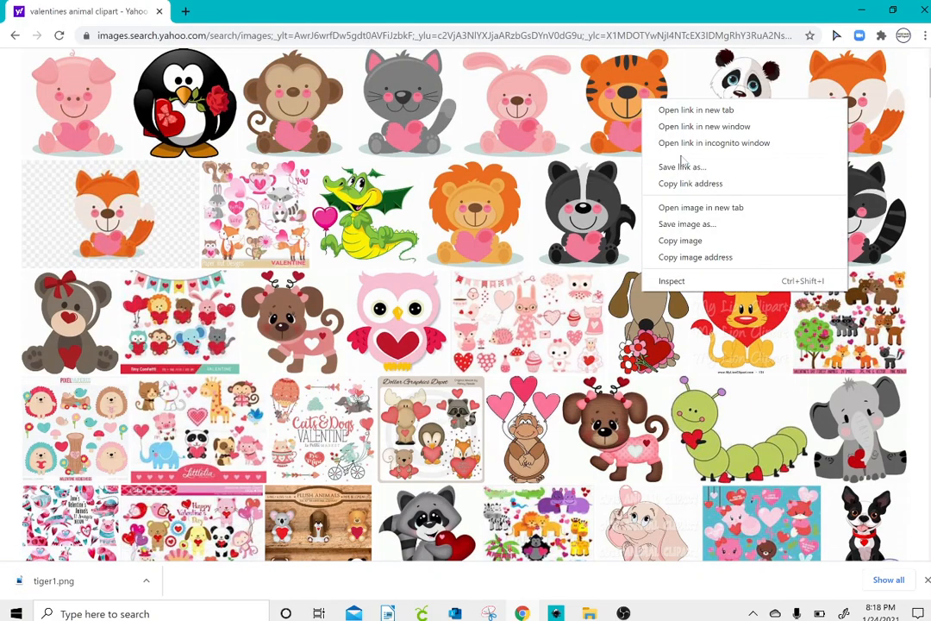
pyautogui.click(686, 222)
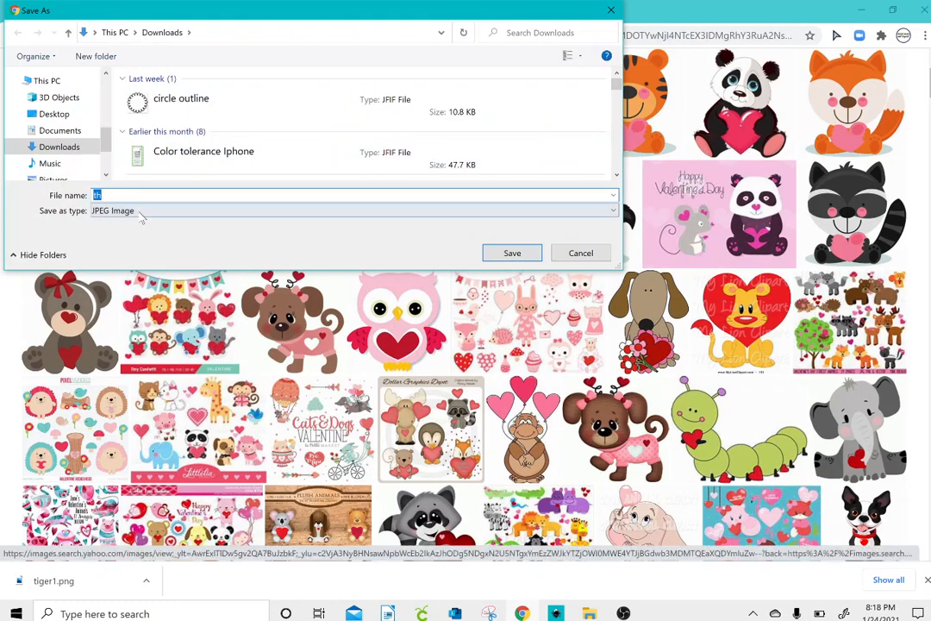
pyautogui.click(576, 255)
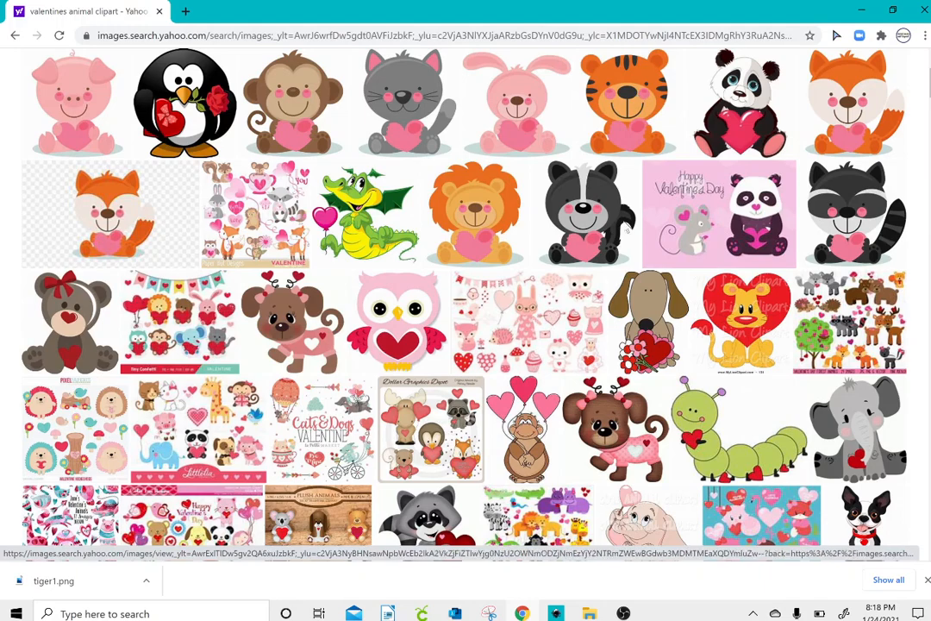
# - Switch to Inkscape and import tiger1 from the Downloads folder into the blank document
pyautogui.click(555, 613)
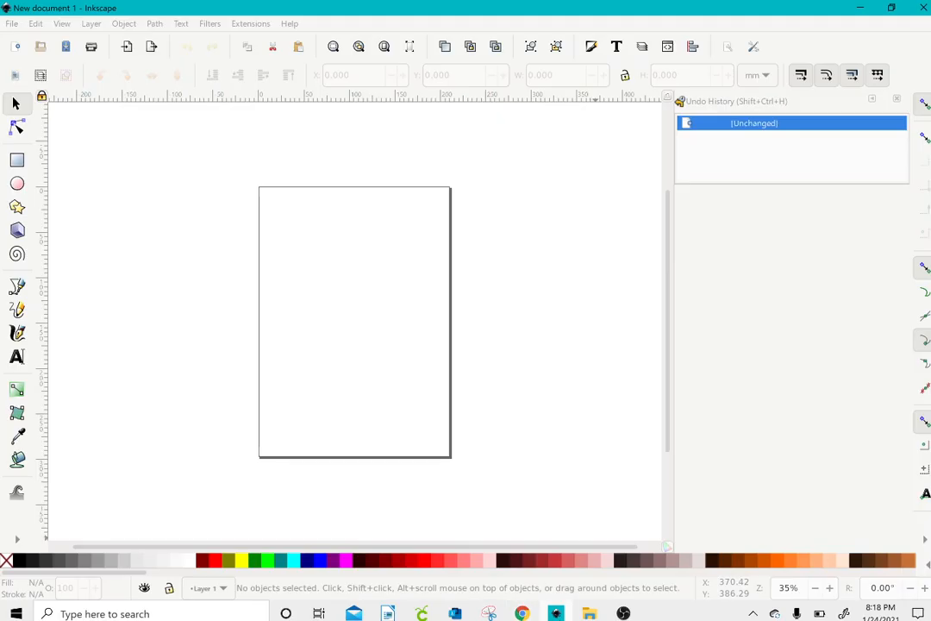
pyautogui.click(13, 24)
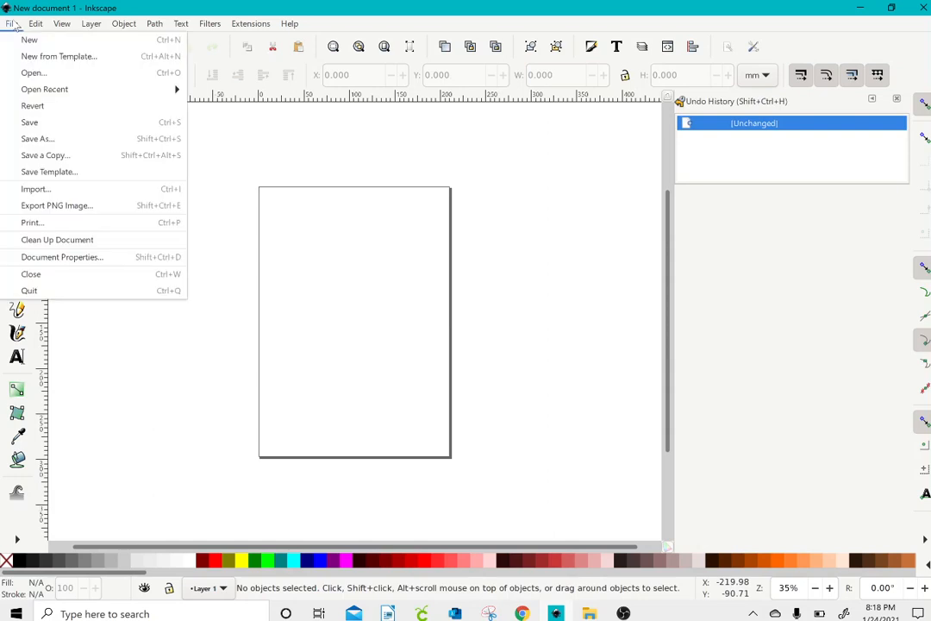
pyautogui.click(38, 189)
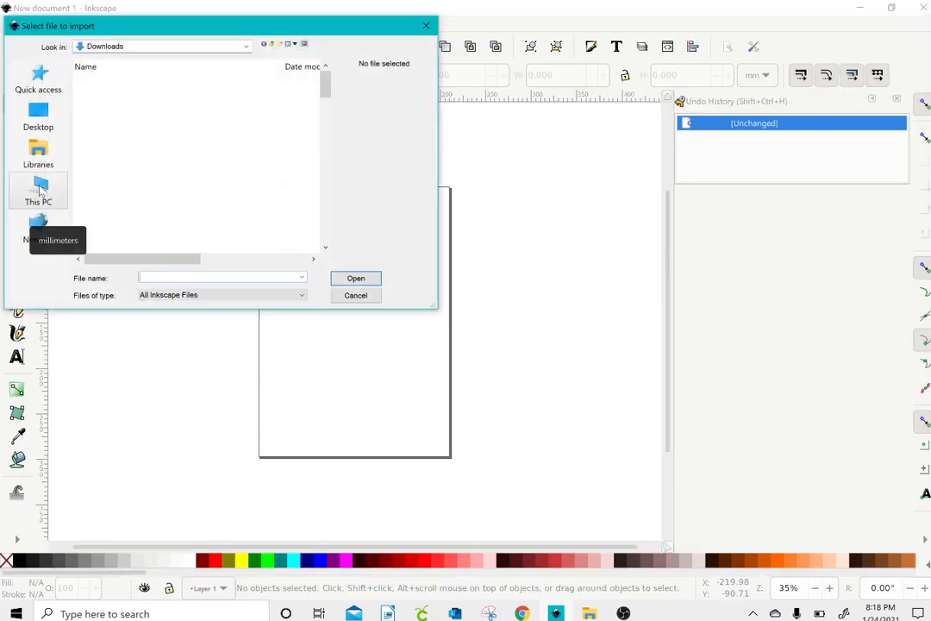
pyautogui.click(103, 92)
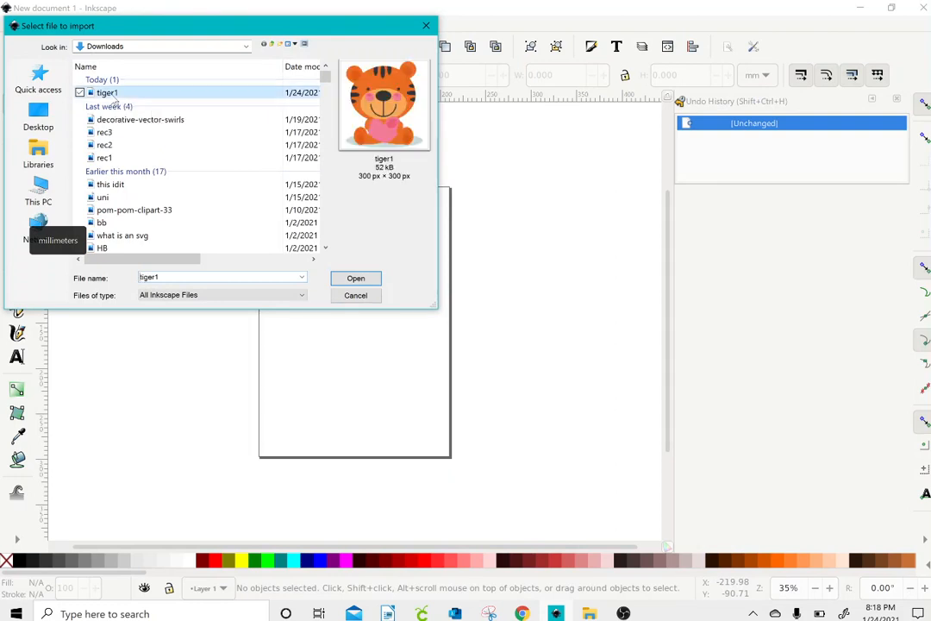
pyautogui.click(350, 278)
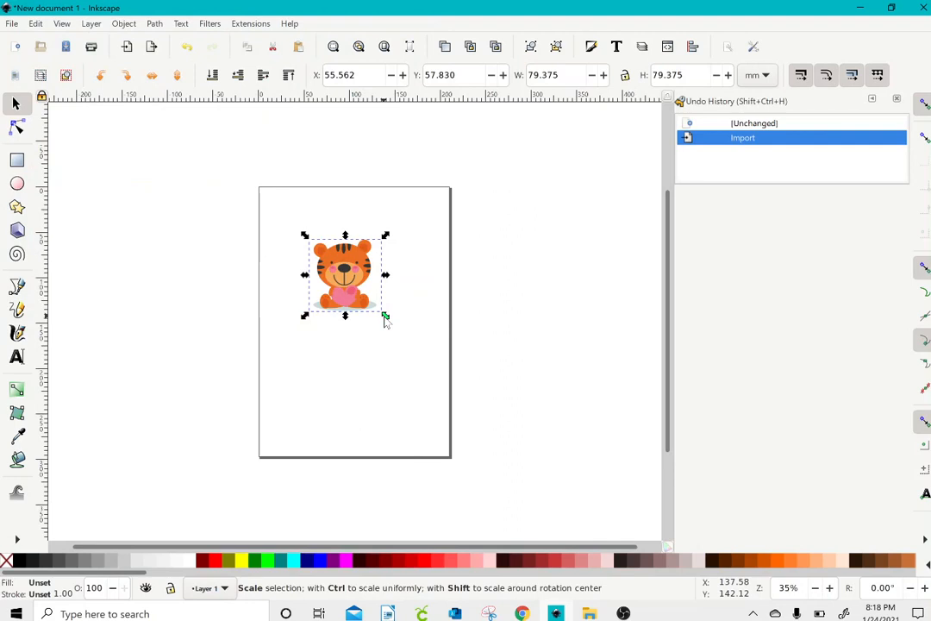
# - Enlarge the tiger image to about 215 by 198 mm and move it to the page's upper-left corner
pyautogui.moveTo(386, 318); pyautogui.dragTo(506, 421)
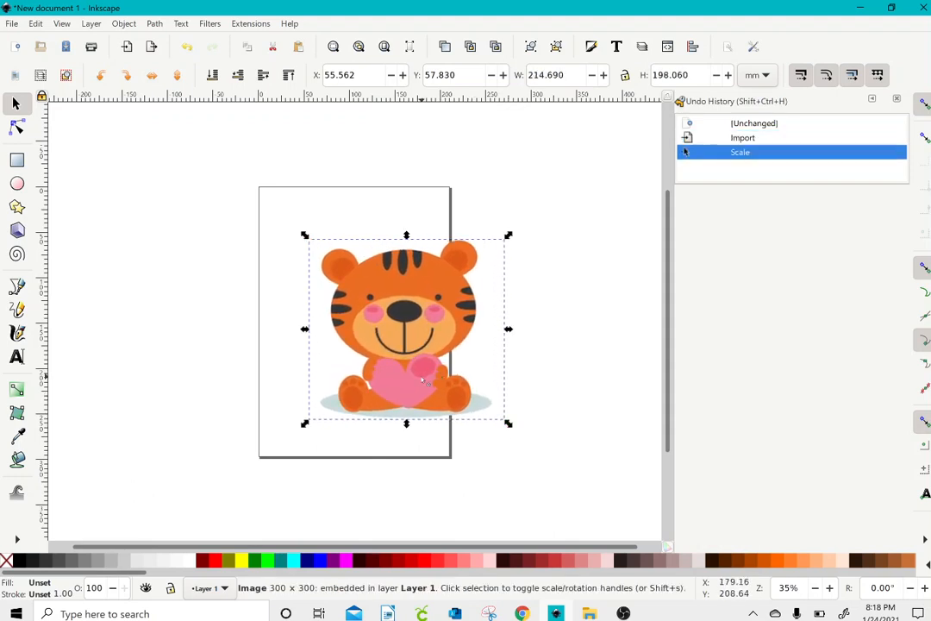
pyautogui.moveTo(423, 380); pyautogui.dragTo(369, 331)
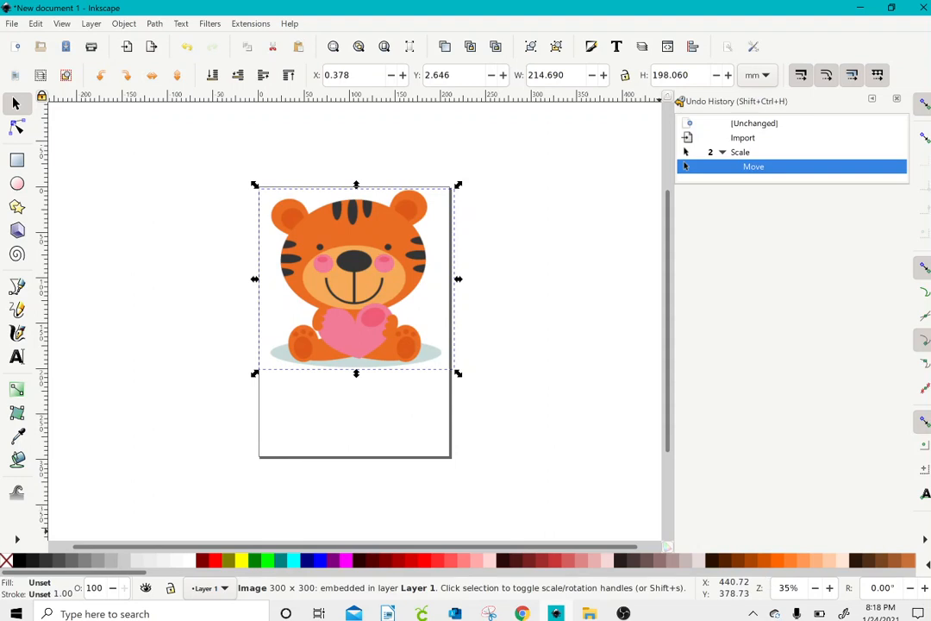
pyautogui.doubleClick(781, 589)
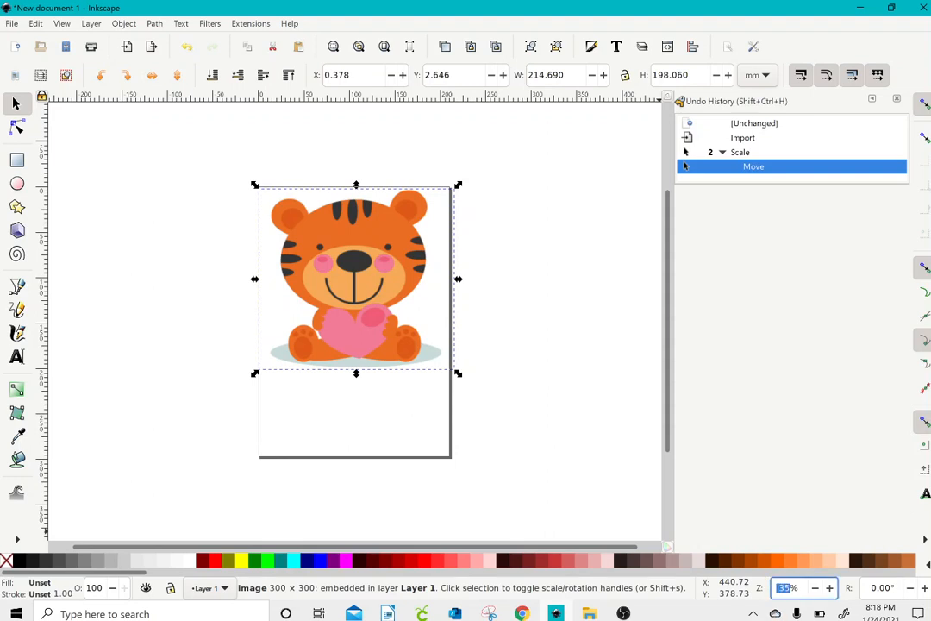
pyautogui.click(778, 589)
pyautogui.moveTo(800, 589); pyautogui.dragTo(773, 592)
pyautogui.write('50')
pyautogui.press('Return')
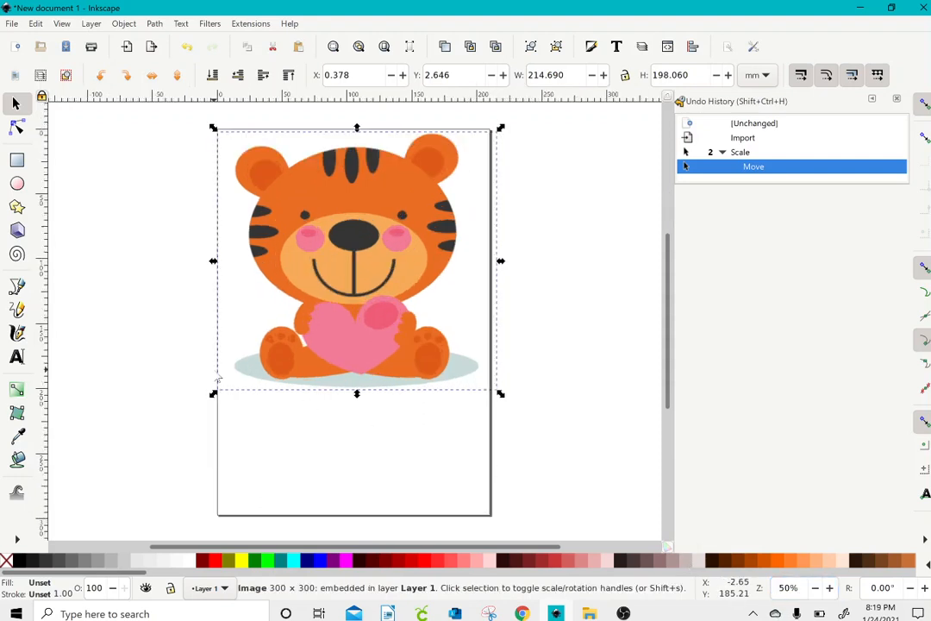
# - Prepare the Paint Bucket tool with a magenta fill and set its grow/shrink unit to pt
pyautogui.click(18, 460)
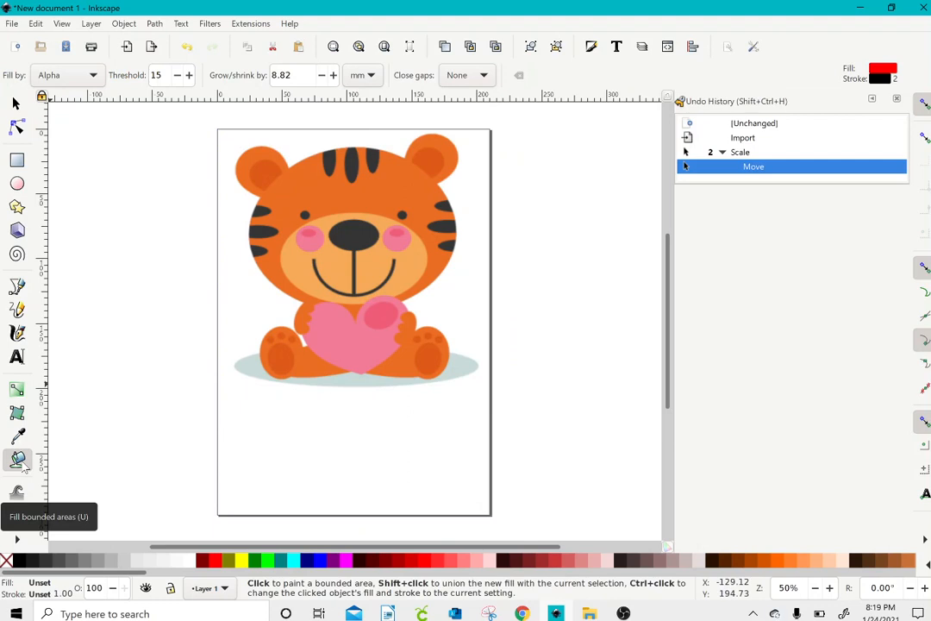
pyautogui.click(345, 563)
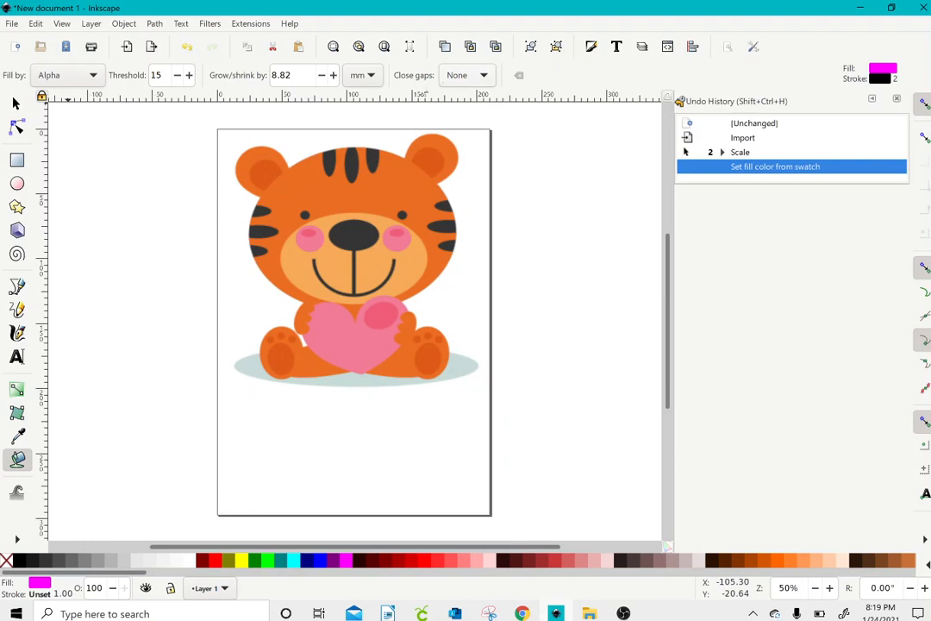
pyautogui.click(371, 76)
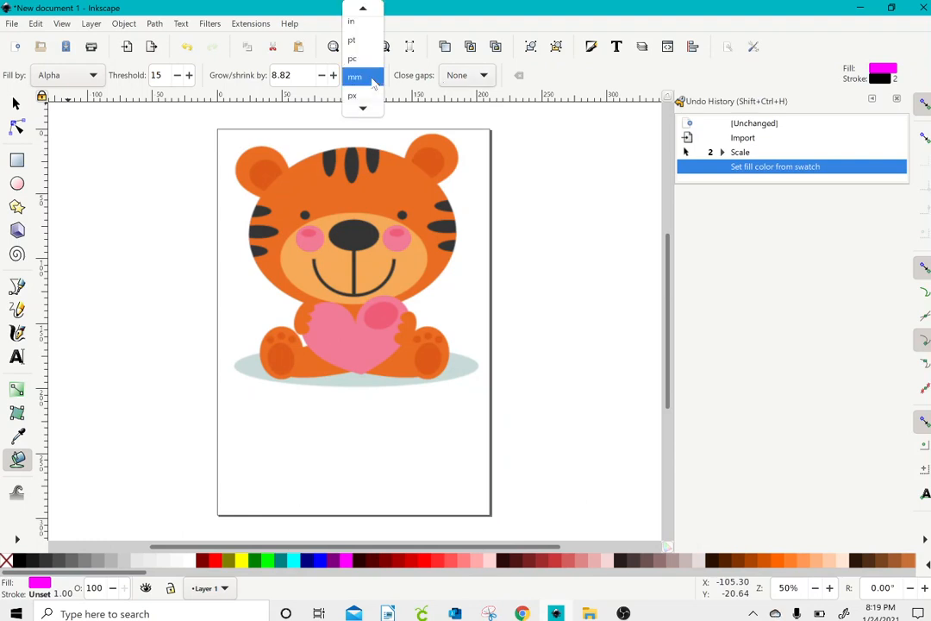
pyautogui.click(363, 53)
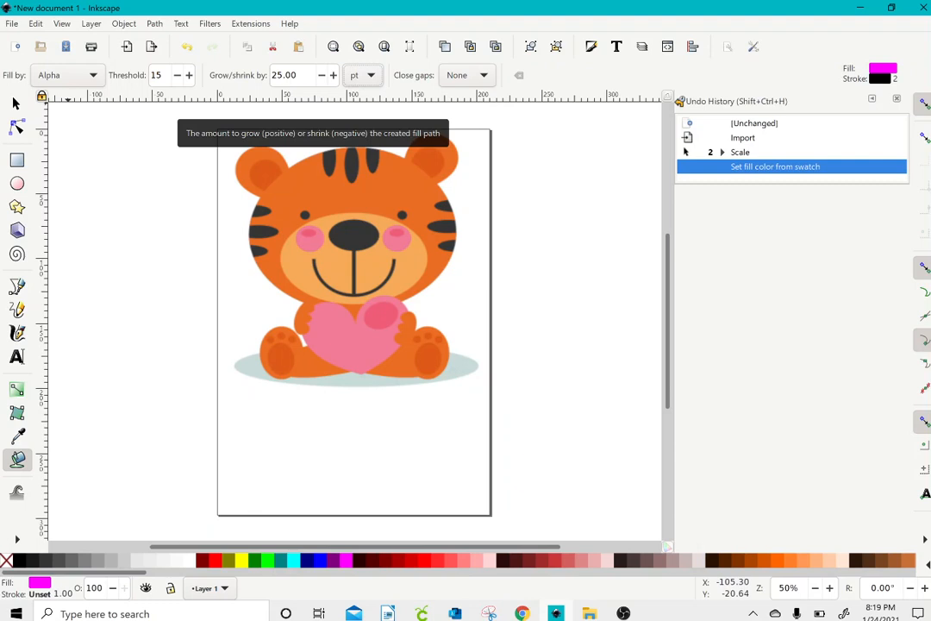
pyautogui.click(283, 75)
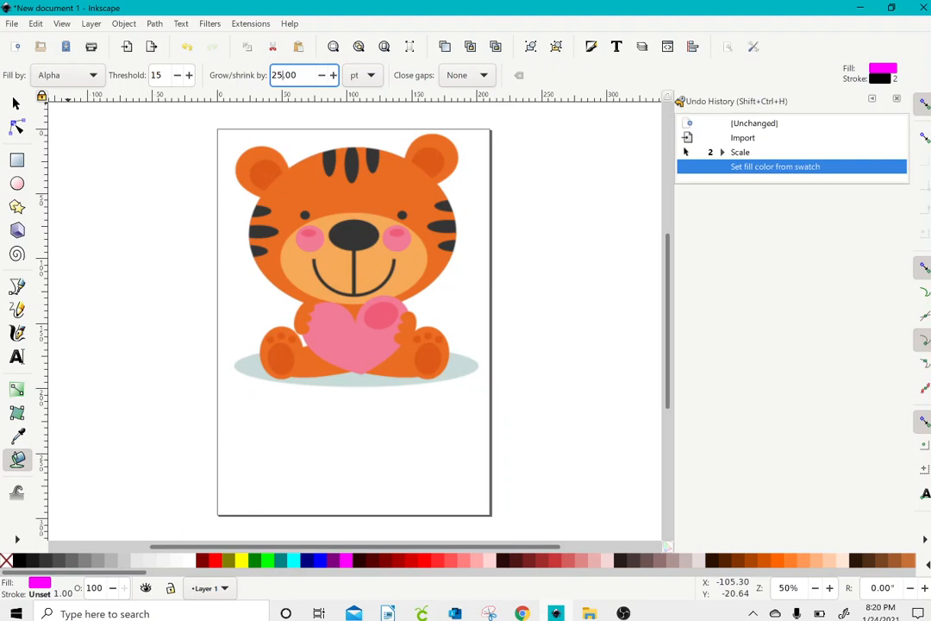
# - Try a magenta bucket-filled shape grown by 25 pt behind the tiger image, and delete it
pyautogui.click(330, 179)
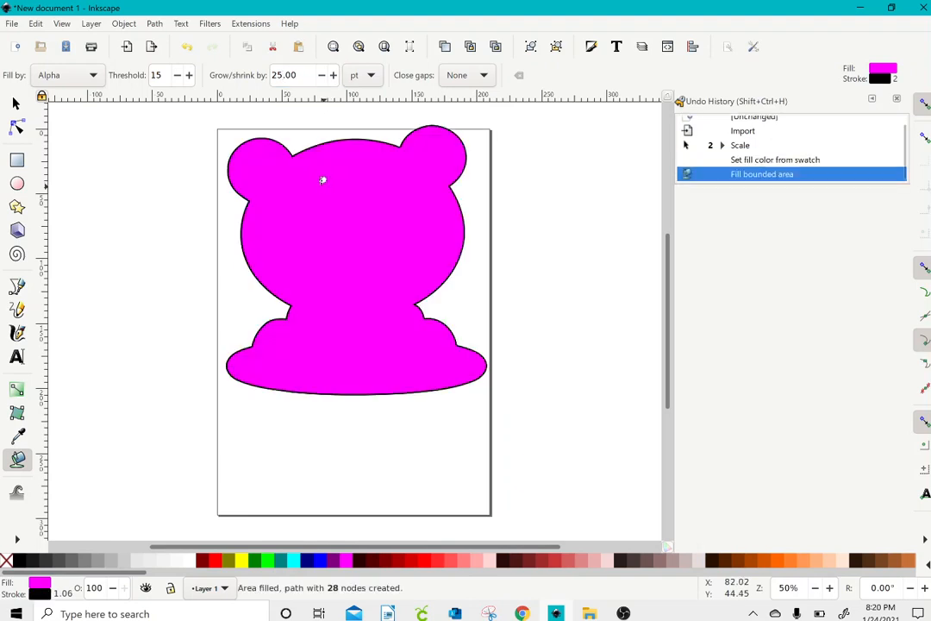
pyautogui.click(15, 103)
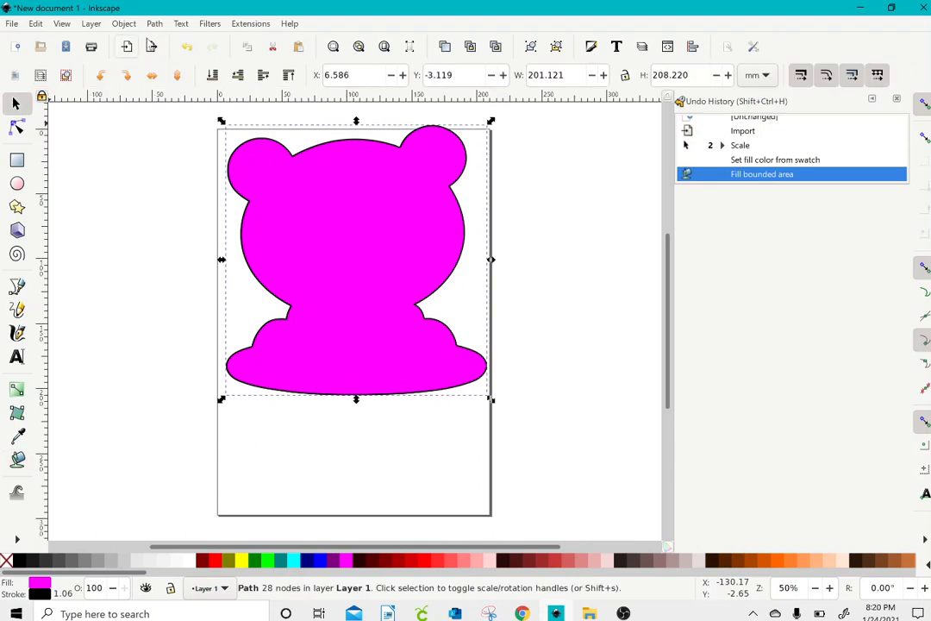
pyautogui.click(212, 76)
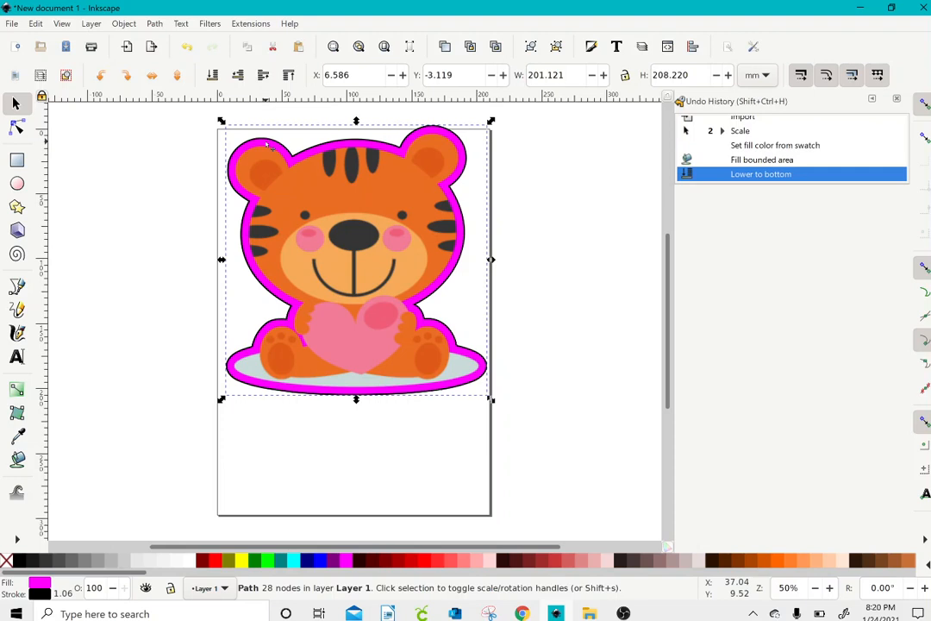
pyautogui.press('Delete')
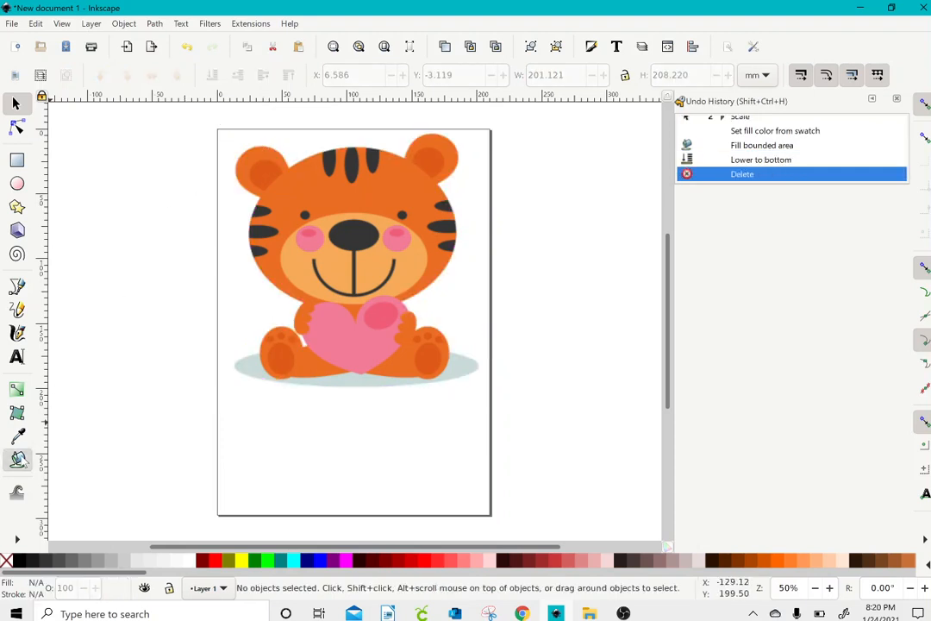
# - Fill the tiger's silhouette with the Paint Bucket using a grow amount of 15 pt
pyautogui.click(17, 460)
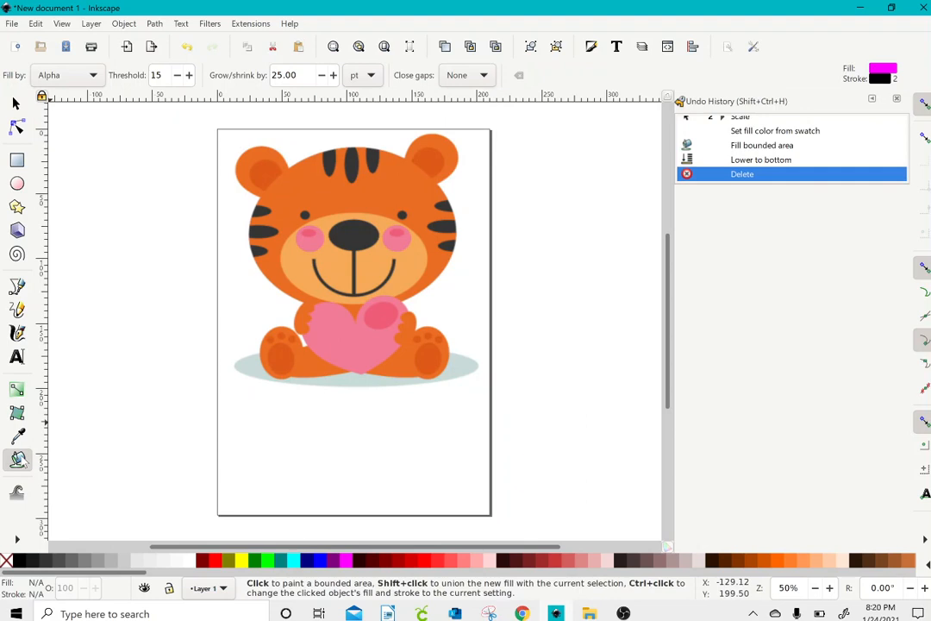
pyautogui.click(283, 75)
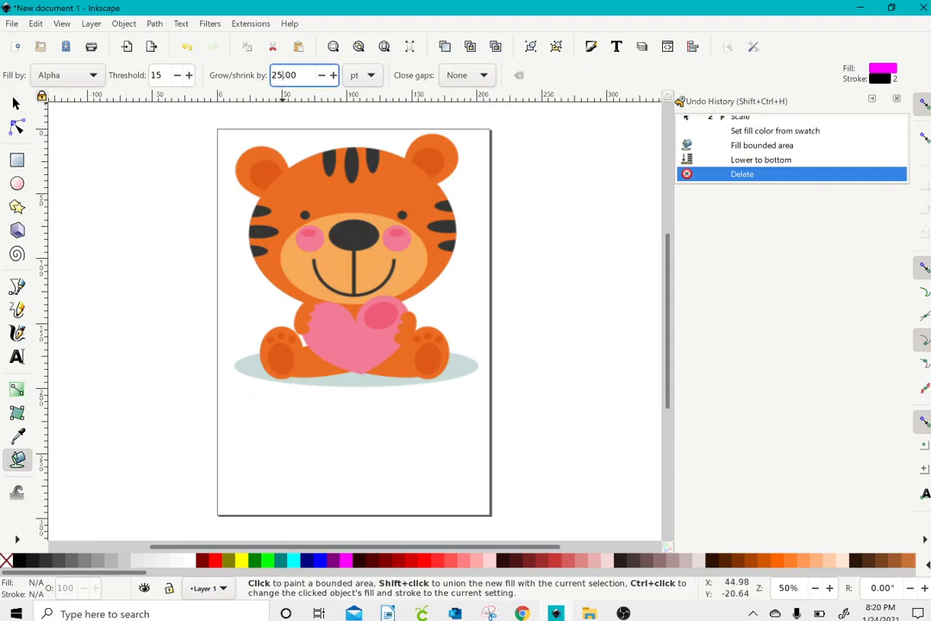
pyautogui.press('BackSpace')
pyautogui.press('BackSpace')
pyautogui.press('Delete')
pyautogui.write('15.')
pyautogui.click(320, 172)
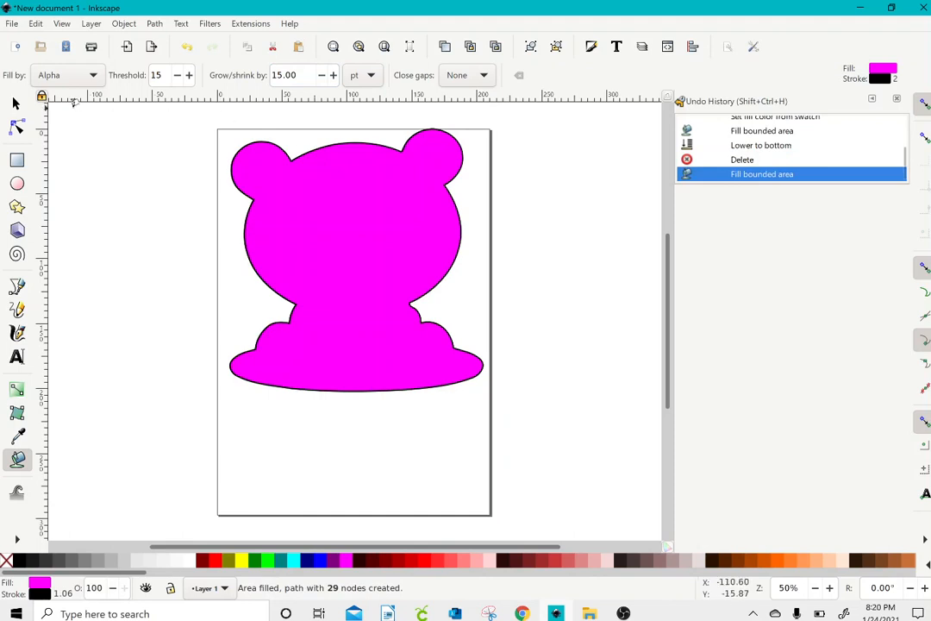
# - Lower the magenta shape to the bottom behind the tiger image and change its fill to white
pyautogui.click(15, 103)
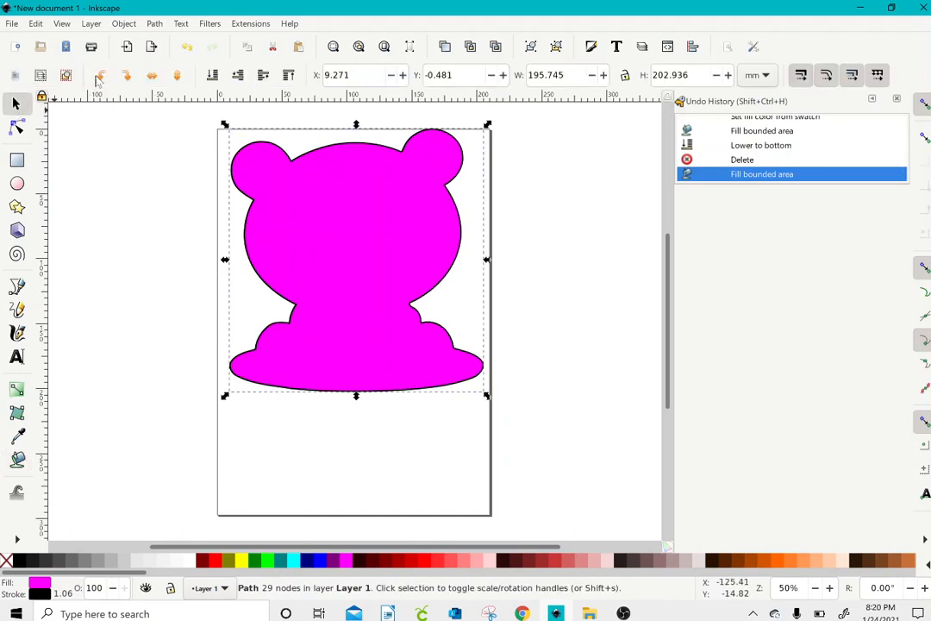
pyautogui.click(212, 75)
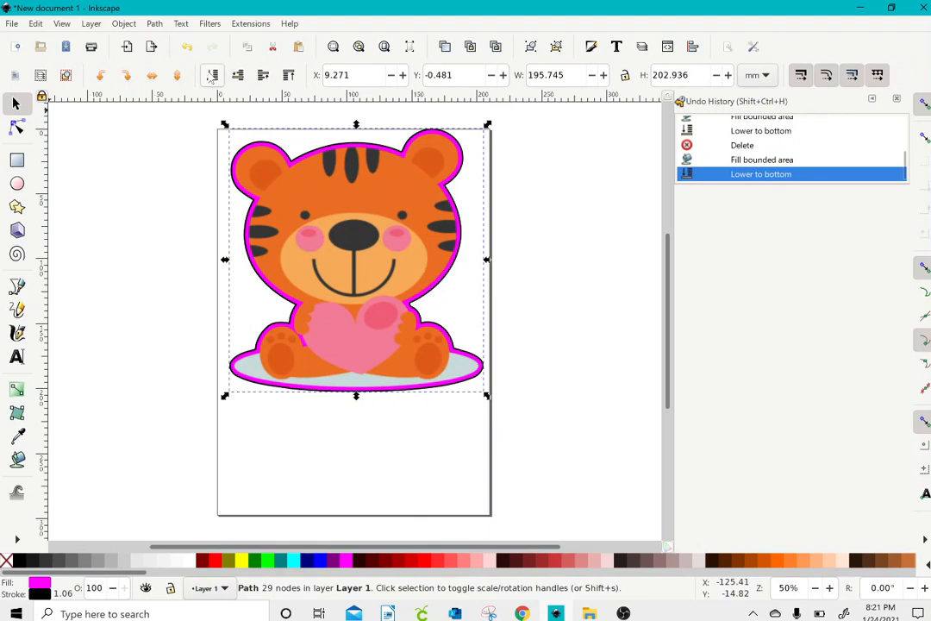
pyautogui.click(193, 565)
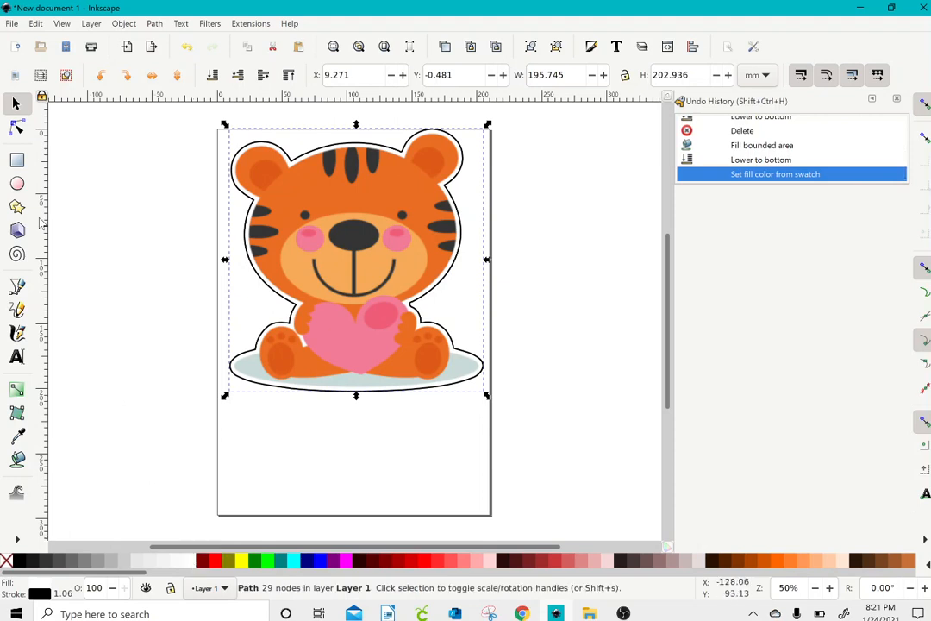
# - Export the selected tiger area as a PNG named tigeroutlined in the Downloads folder
pyautogui.click(14, 25)
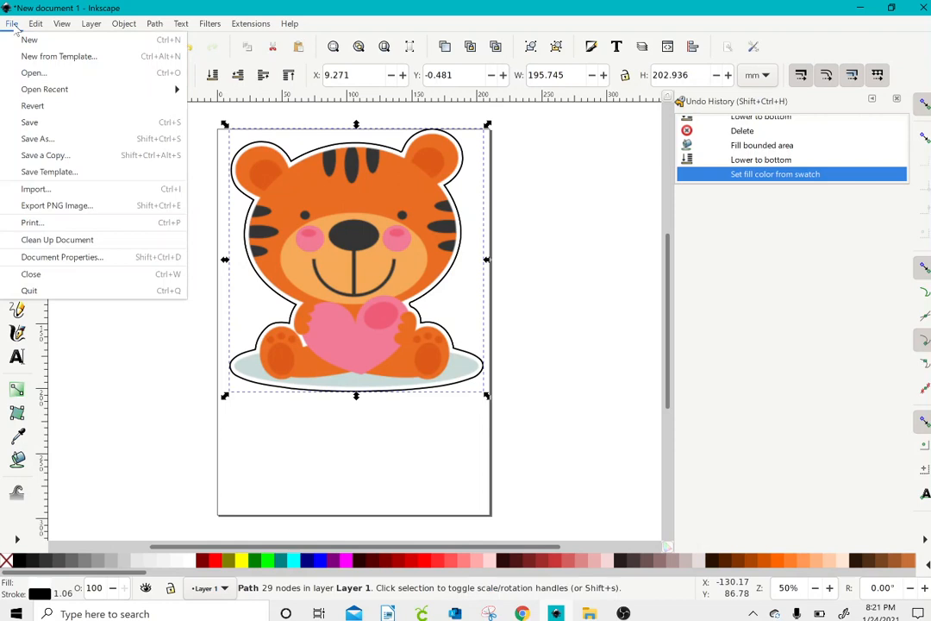
pyautogui.click(51, 206)
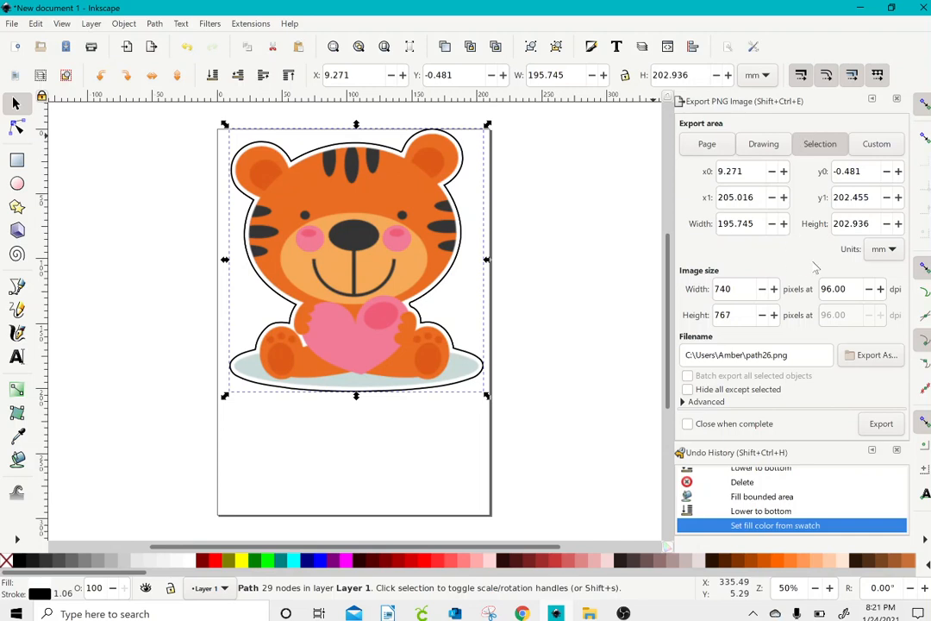
pyautogui.click(868, 362)
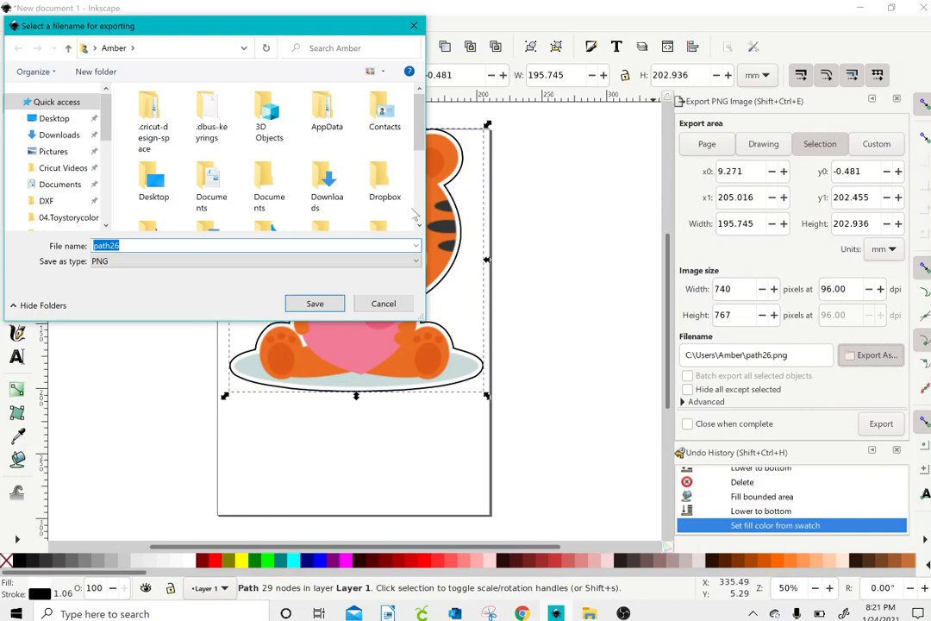
pyautogui.click(59, 135)
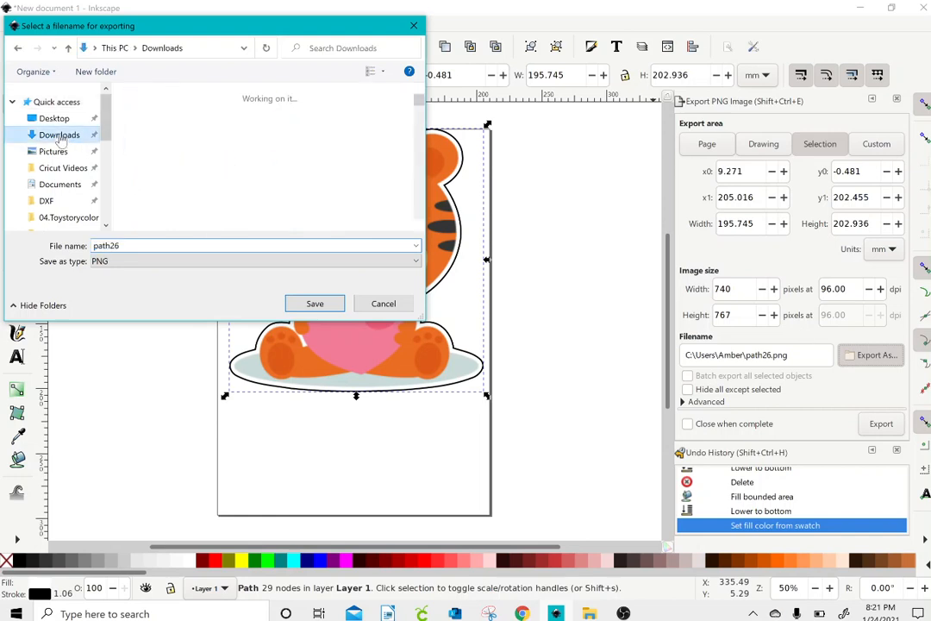
pyautogui.click(130, 246)
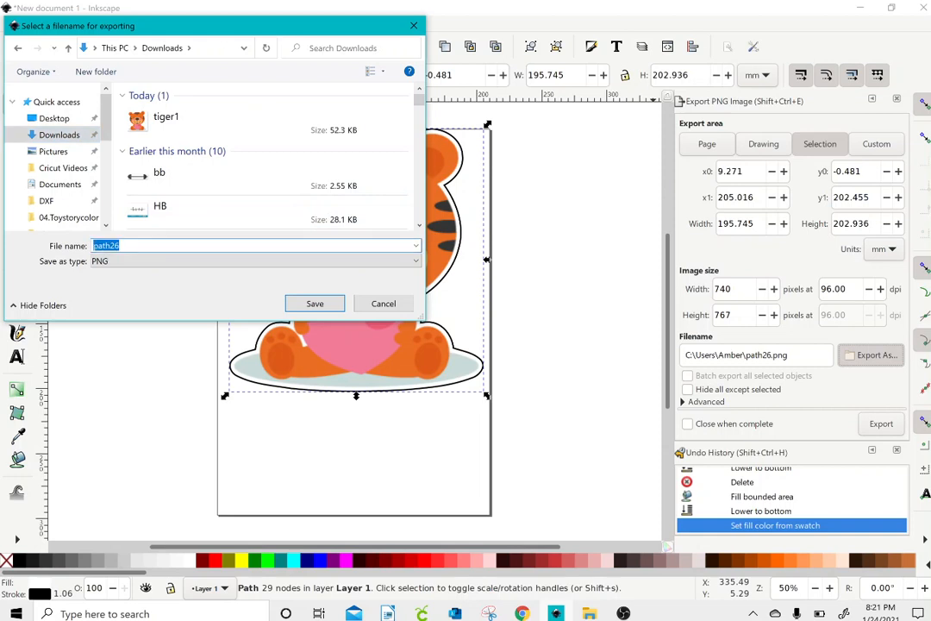
pyautogui.write('tiger')
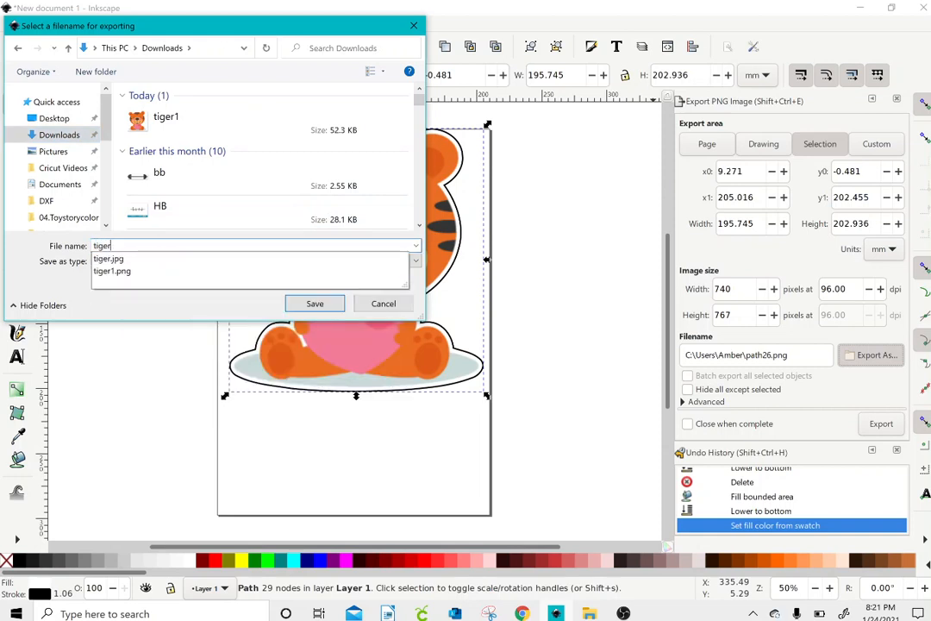
pyautogui.write('outlined')
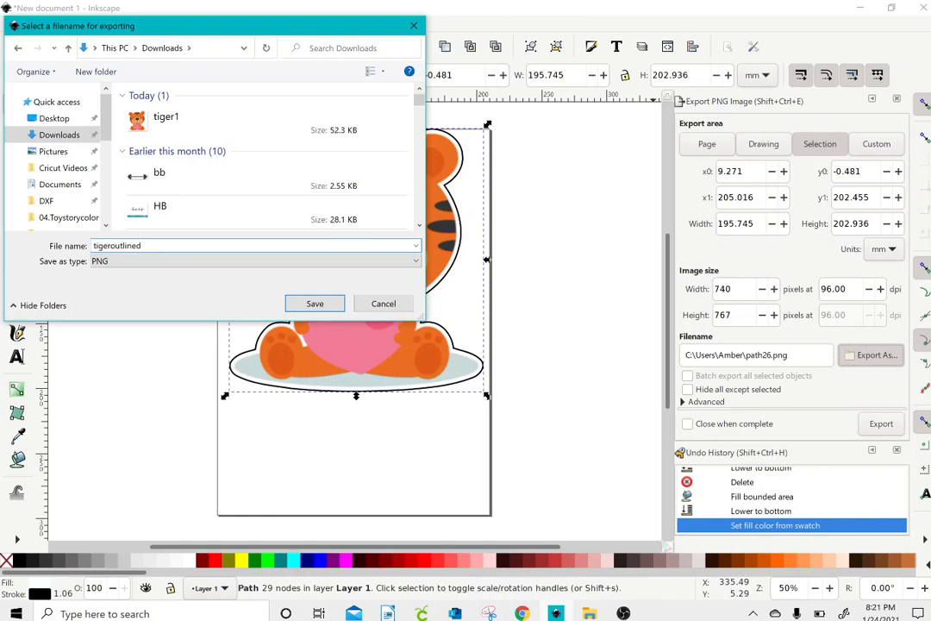
pyautogui.press('Return')
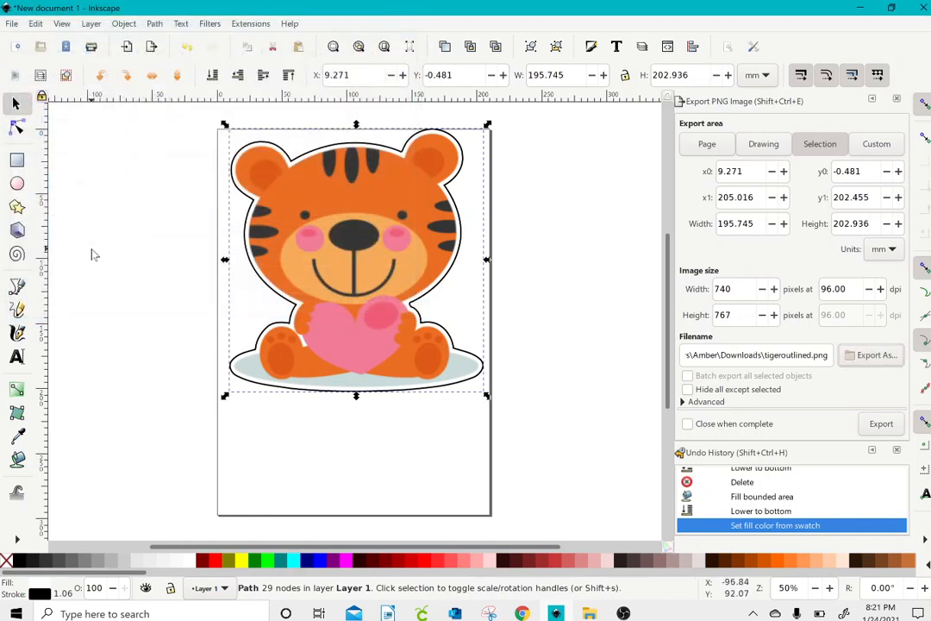
pyautogui.click(881, 424)
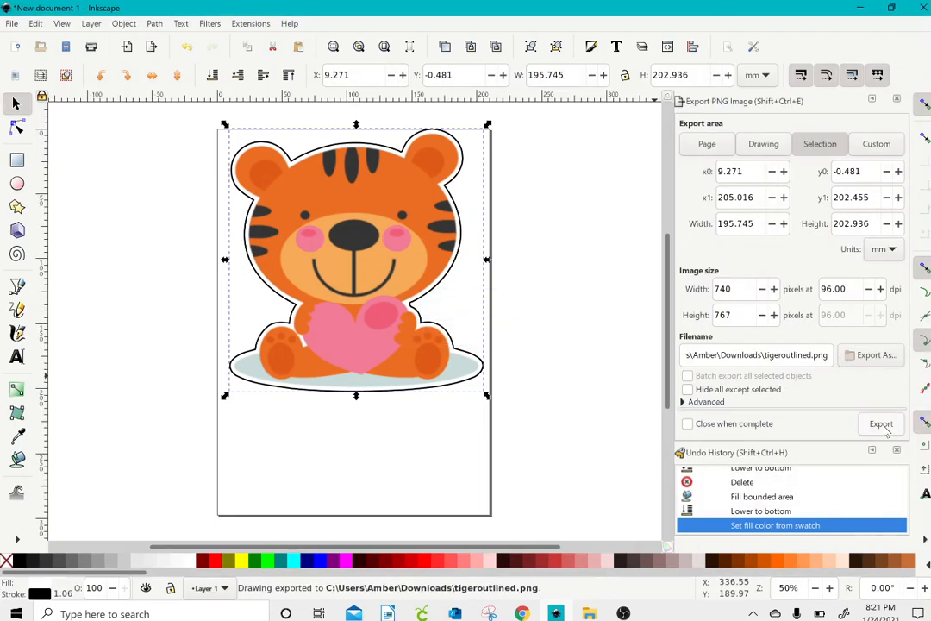
# - Switch to Cricut Design Space and load tigeroutlined from the Downloads folder as a new image upload
pyautogui.click(422, 613)
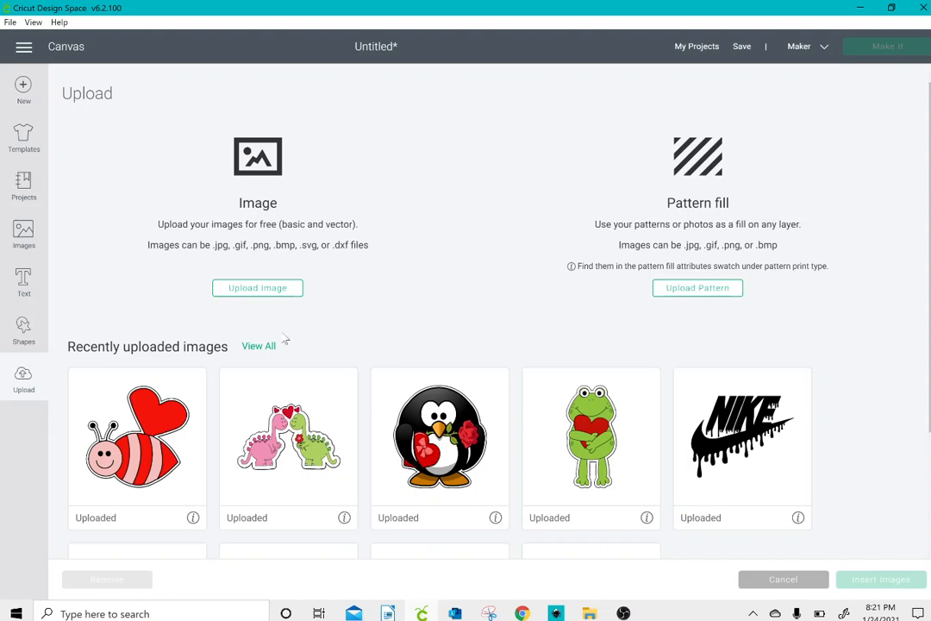
pyautogui.click(266, 294)
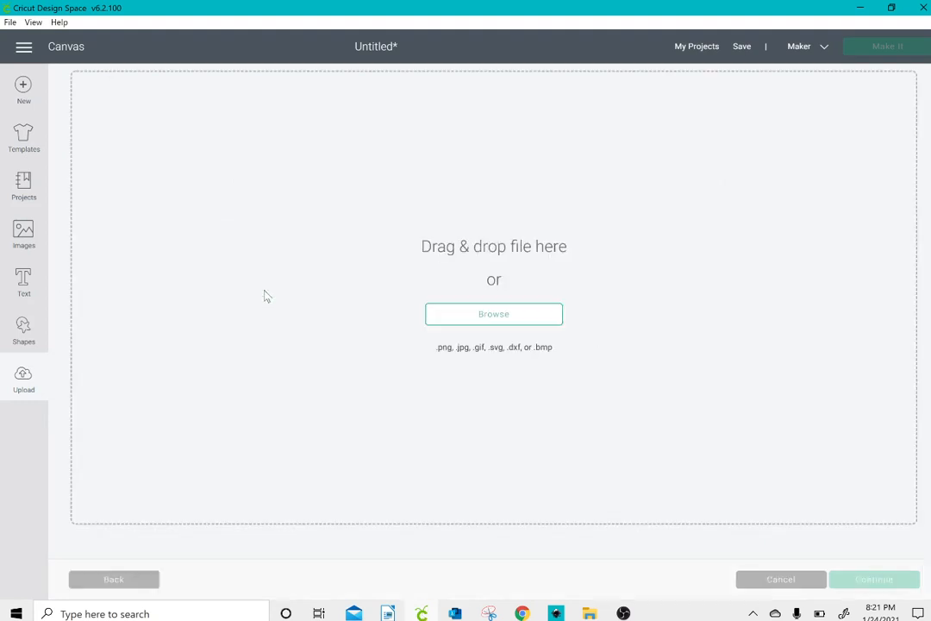
pyautogui.click(441, 318)
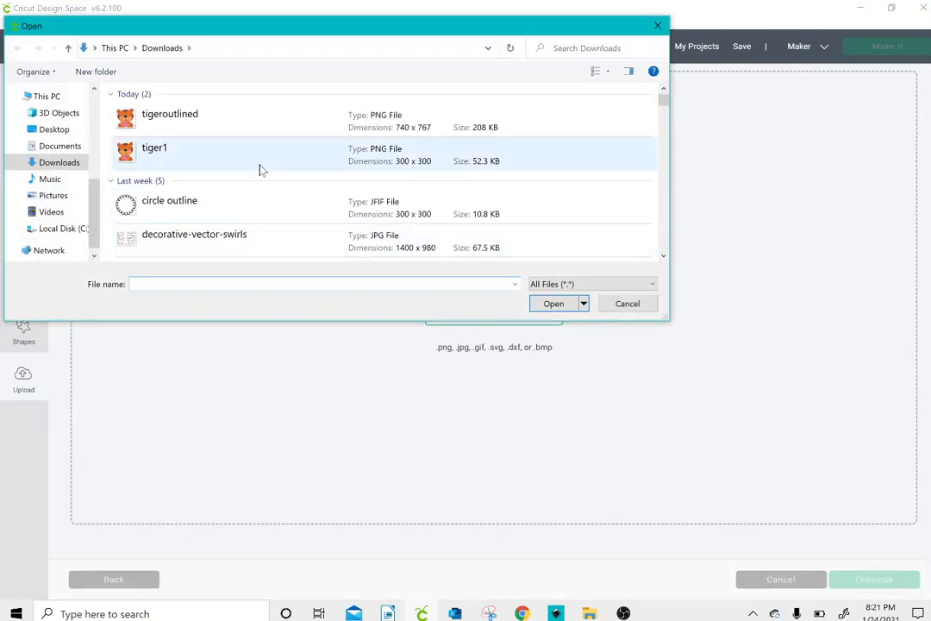
pyautogui.click(226, 133)
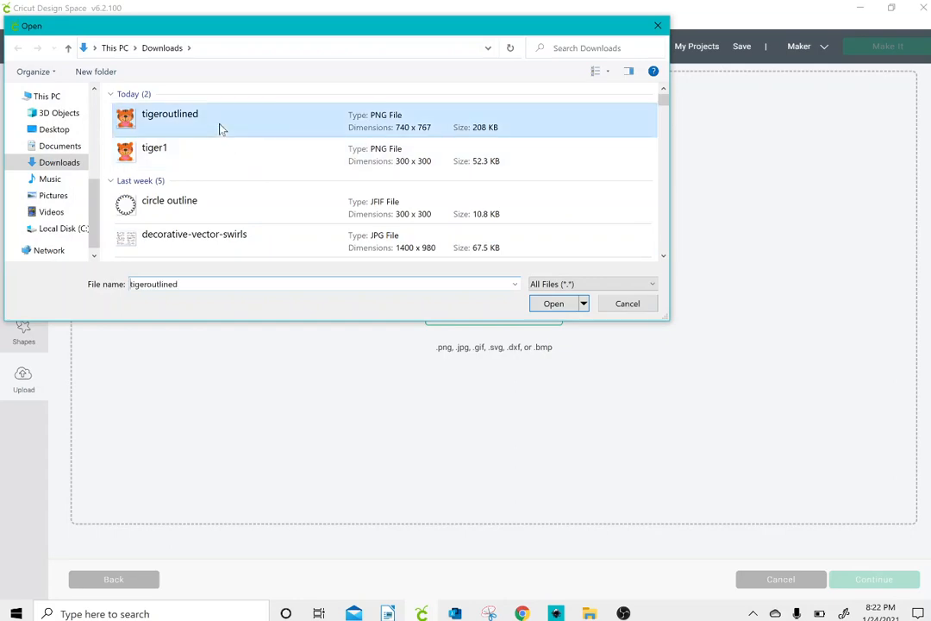
pyautogui.click(554, 305)
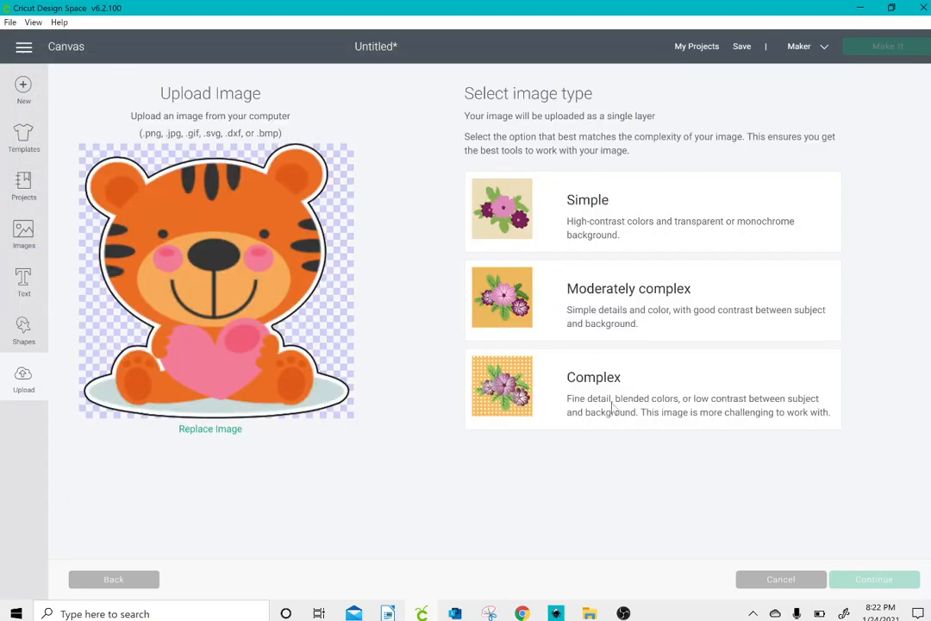
# - Set the uploaded tiger's image type to Complex and save it as a Print Then Cut image named tigeroutlined
pyautogui.click(609, 398)
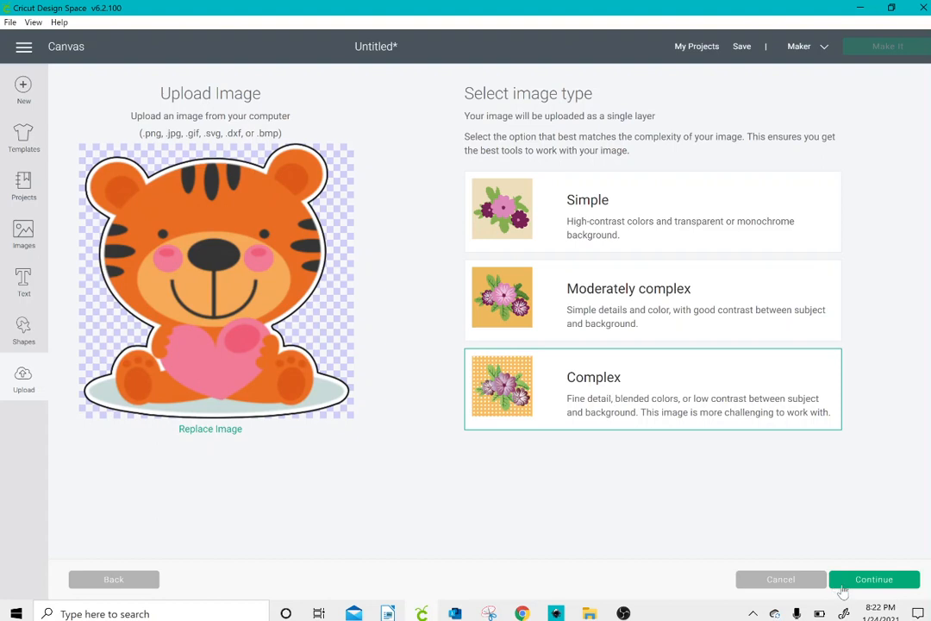
pyautogui.click(860, 585)
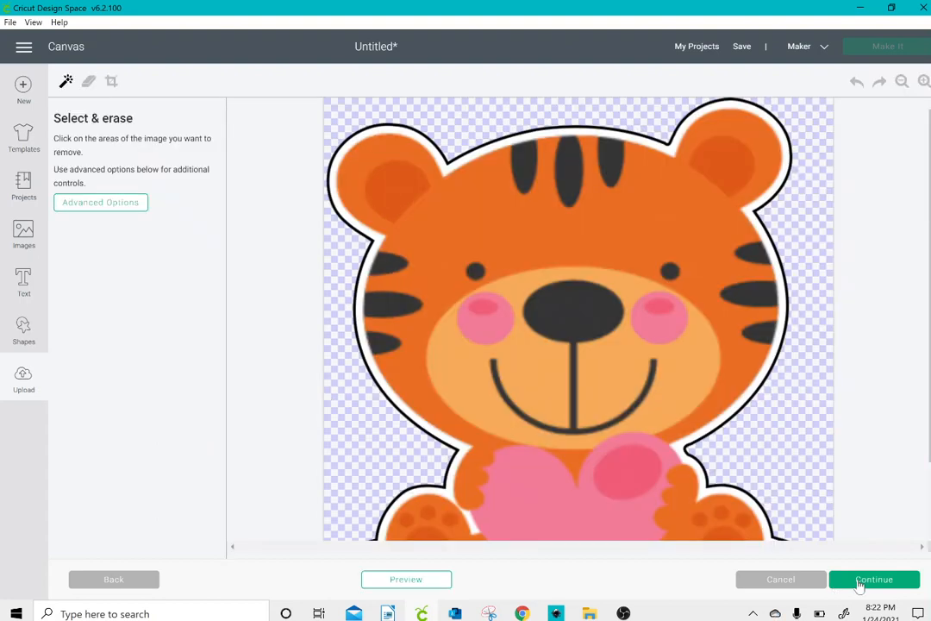
pyautogui.click(860, 582)
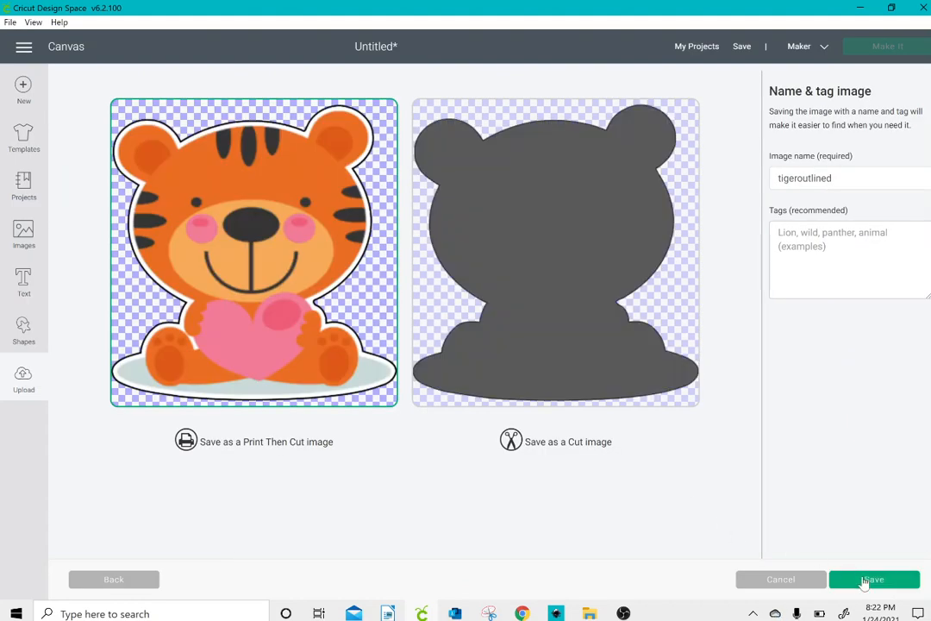
pyautogui.click(869, 583)
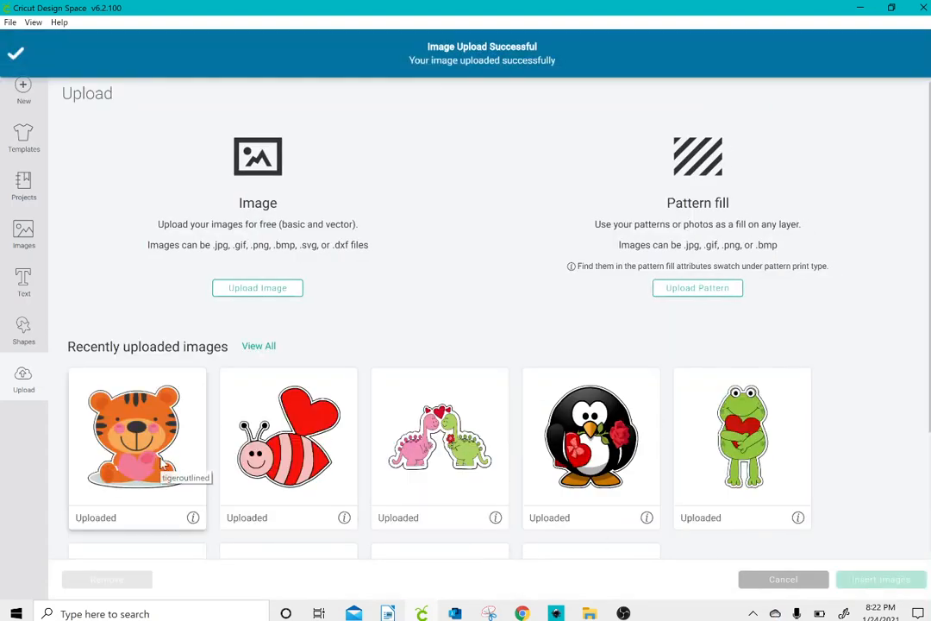
# - Insert the tigeroutlined image on the canvas, shrink it to about 2.76 by 2.86 inches and move it to about X 1.06, Y 0.81
pyautogui.click(869, 584)
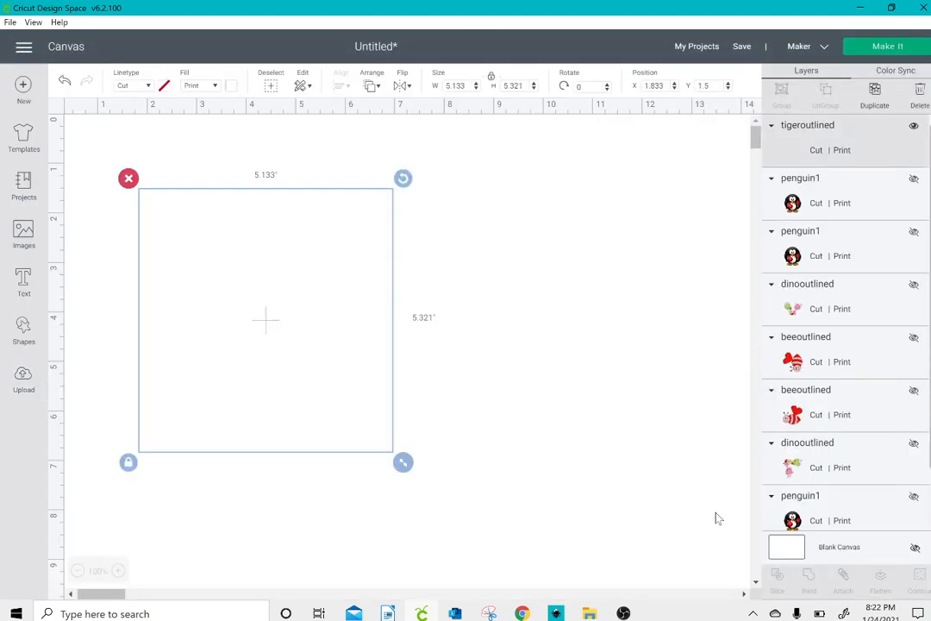
pyautogui.moveTo(403, 462); pyautogui.dragTo(243, 347)
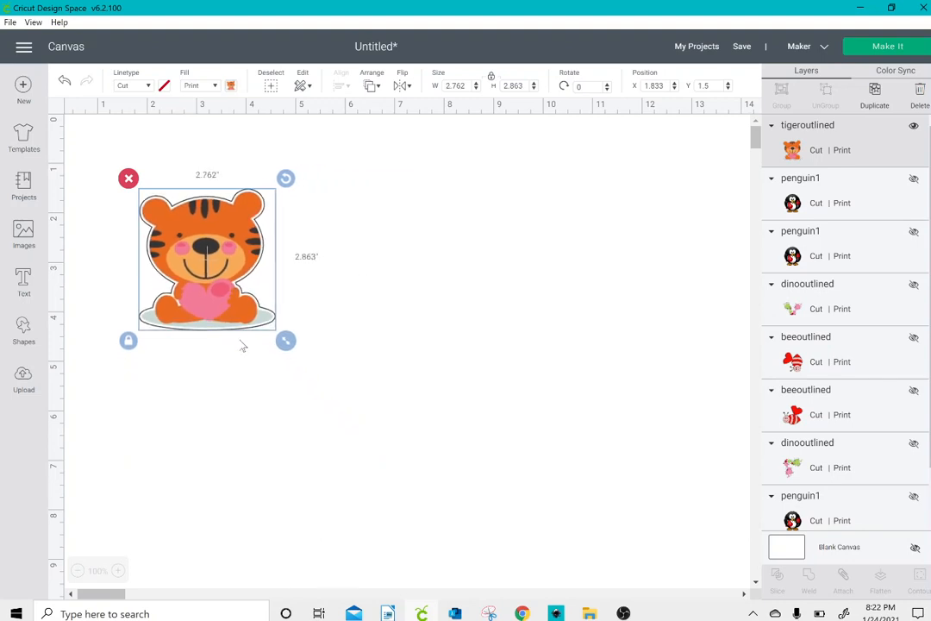
pyautogui.moveTo(207, 304); pyautogui.dragTo(169, 270)
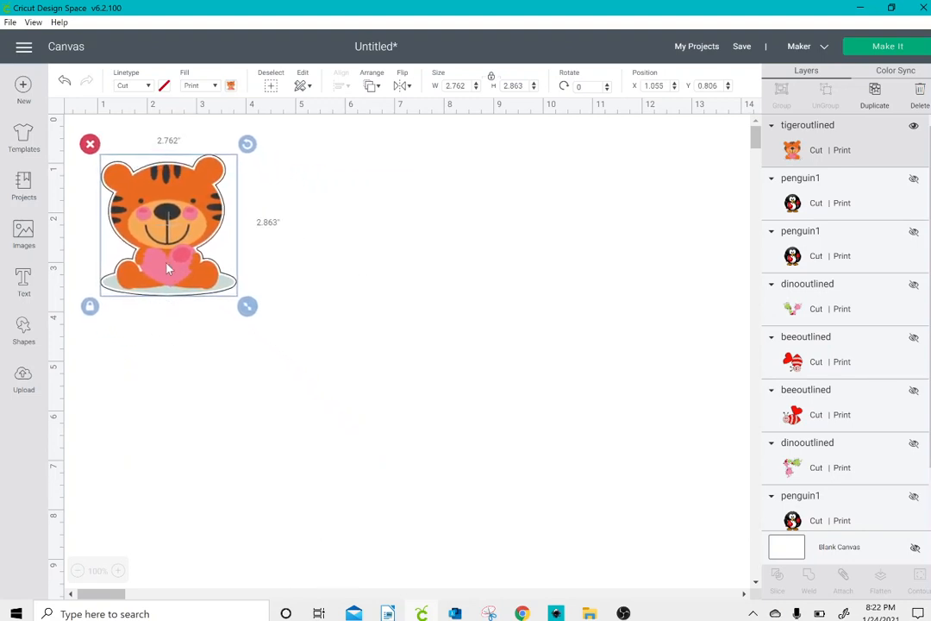
pyautogui.click(265, 244)
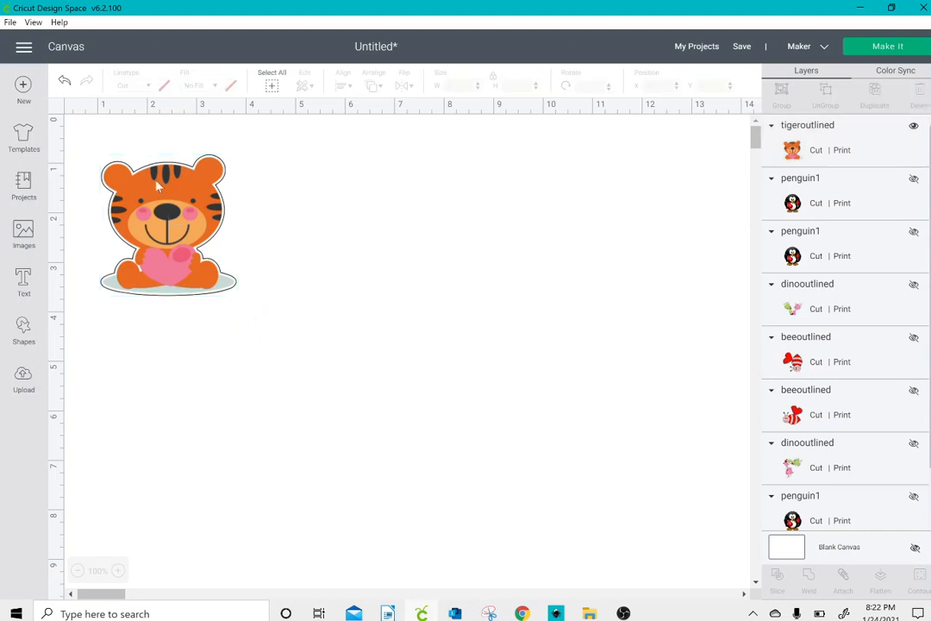
pyautogui.click(183, 254)
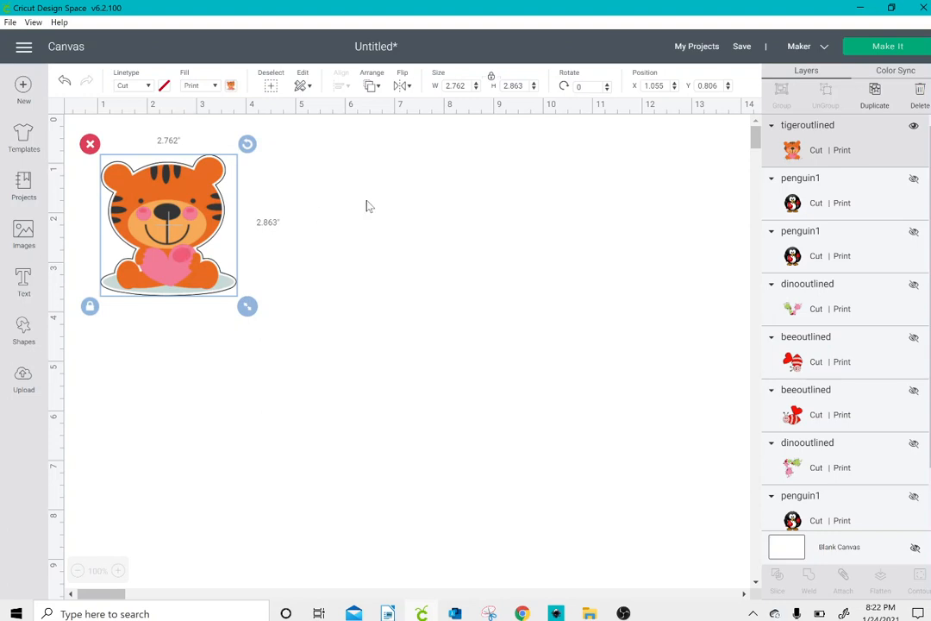
# - Start making the tiger project, try 20 project copies, and settle on 24 copies to fill the mats
pyautogui.click(888, 48)
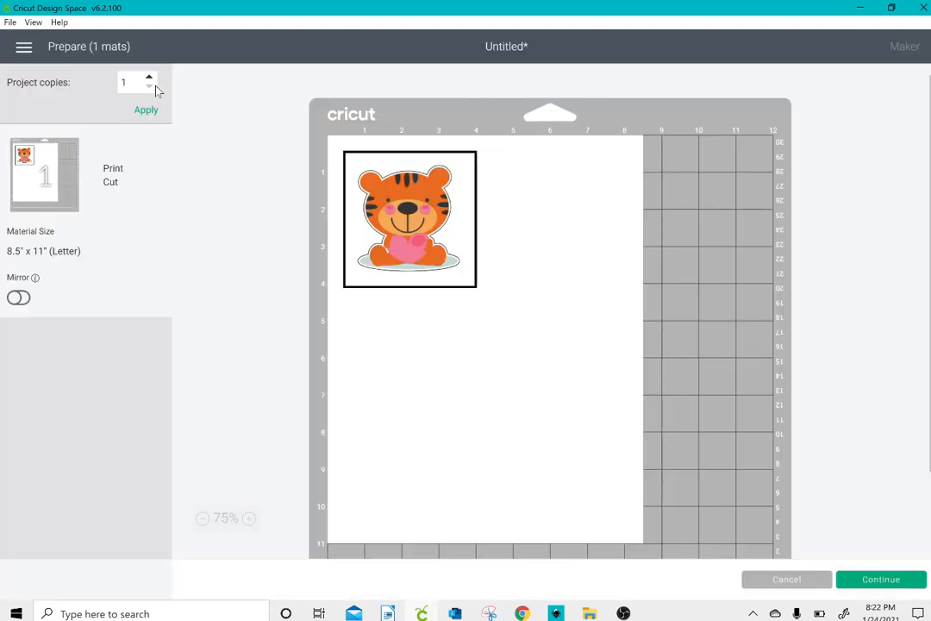
pyautogui.moveTo(134, 80); pyautogui.dragTo(106, 71)
pyautogui.write('20')
pyautogui.press('Return')
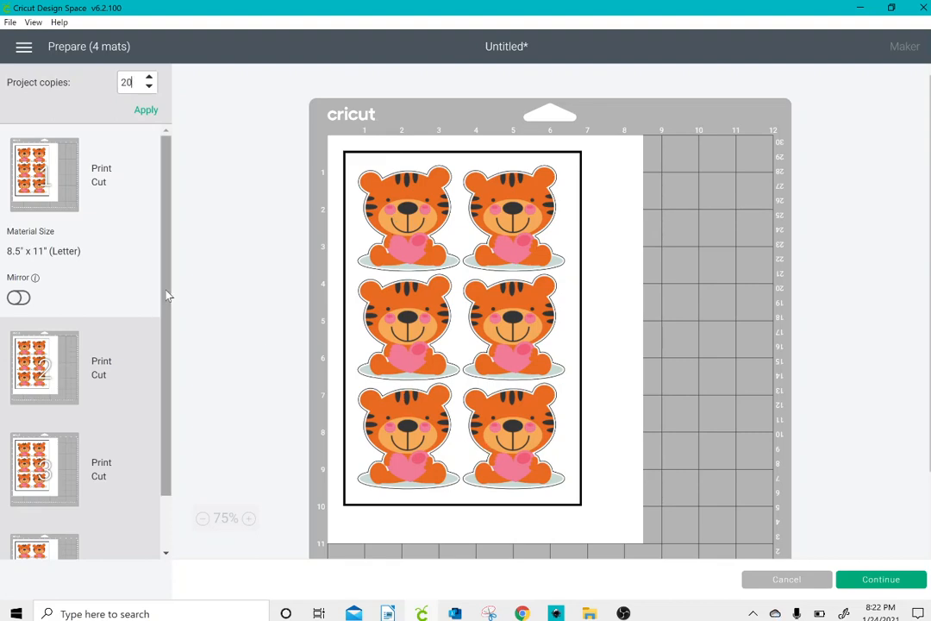
pyautogui.moveTo(169, 296); pyautogui.dragTo(166, 346)
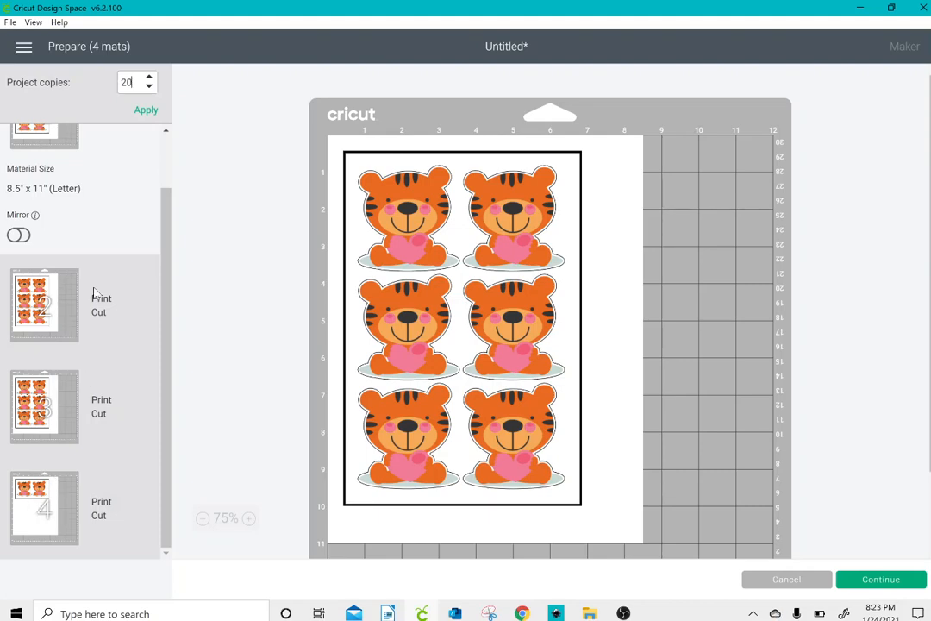
pyautogui.press('Return')
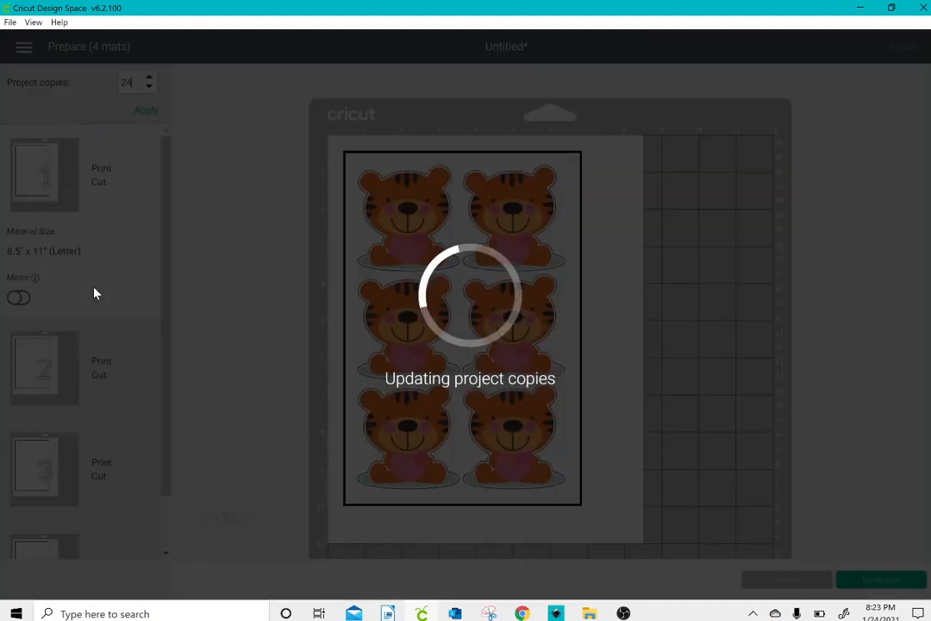
pyautogui.scroll(-2, 164, 278)
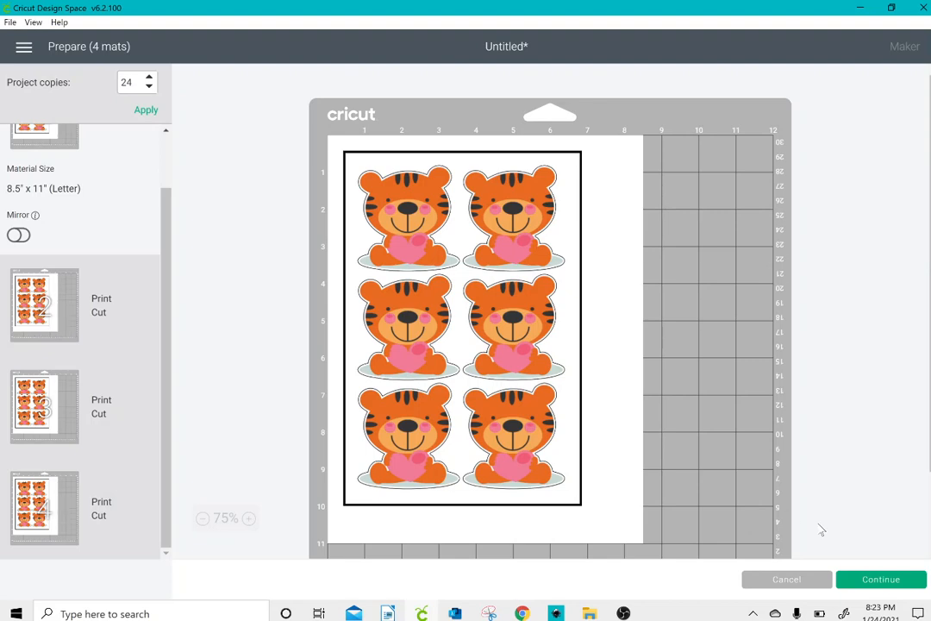
# - Continue to printing with Add Bleed turned off and Use System Dialog turned on, and bring up the system print dialog
pyautogui.click(873, 584)
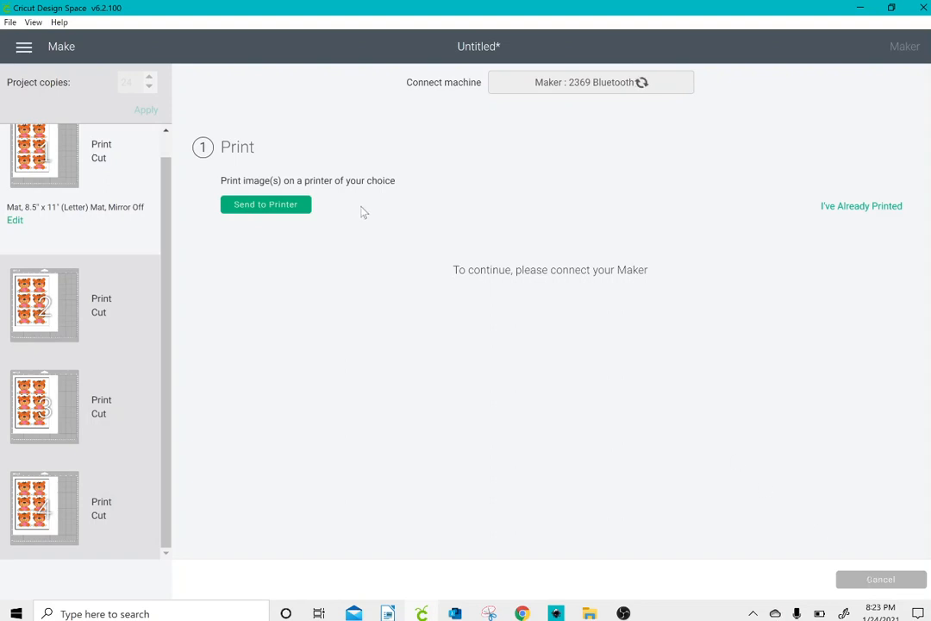
pyautogui.click(292, 207)
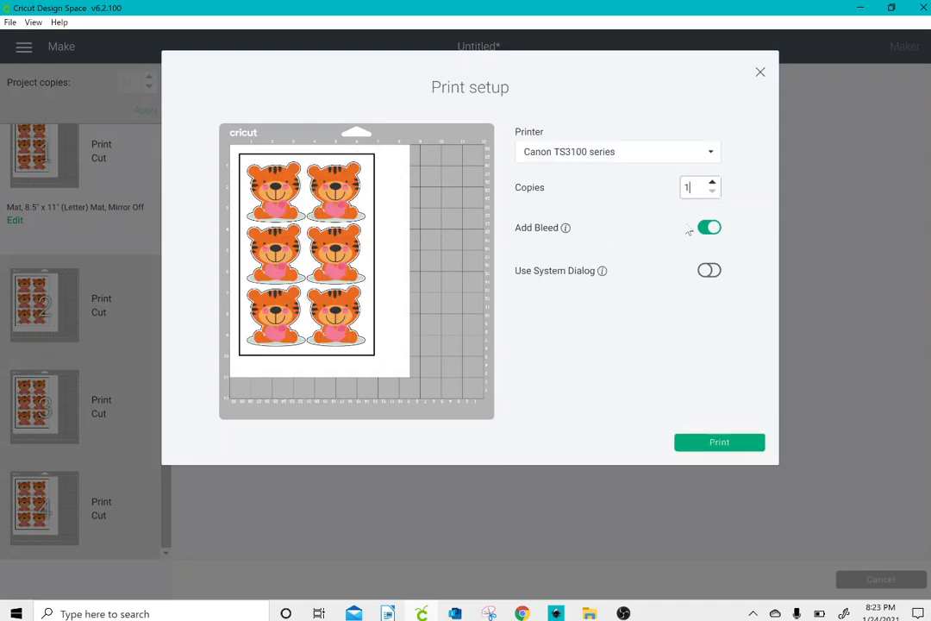
pyautogui.click(706, 230)
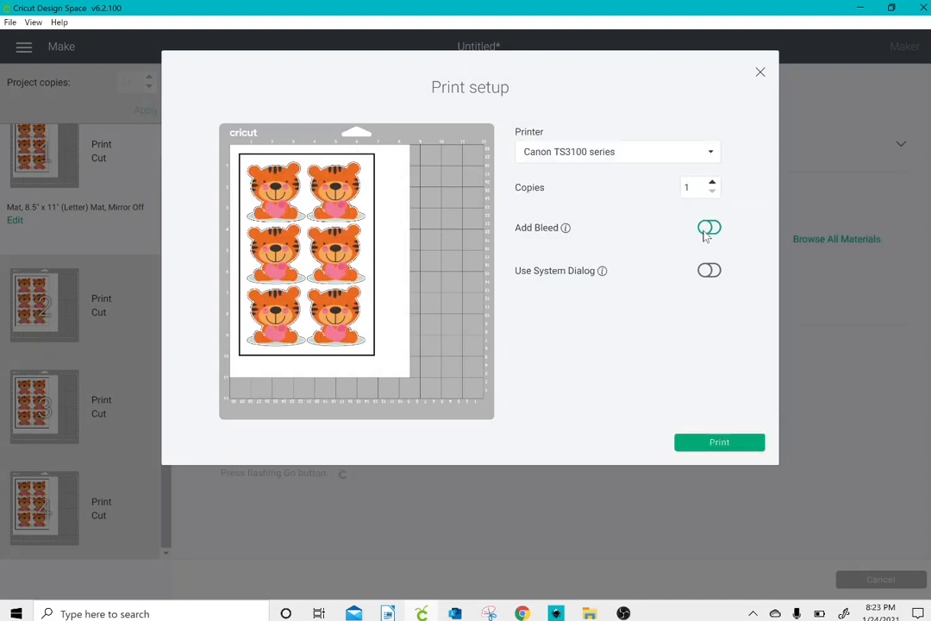
pyautogui.click(712, 271)
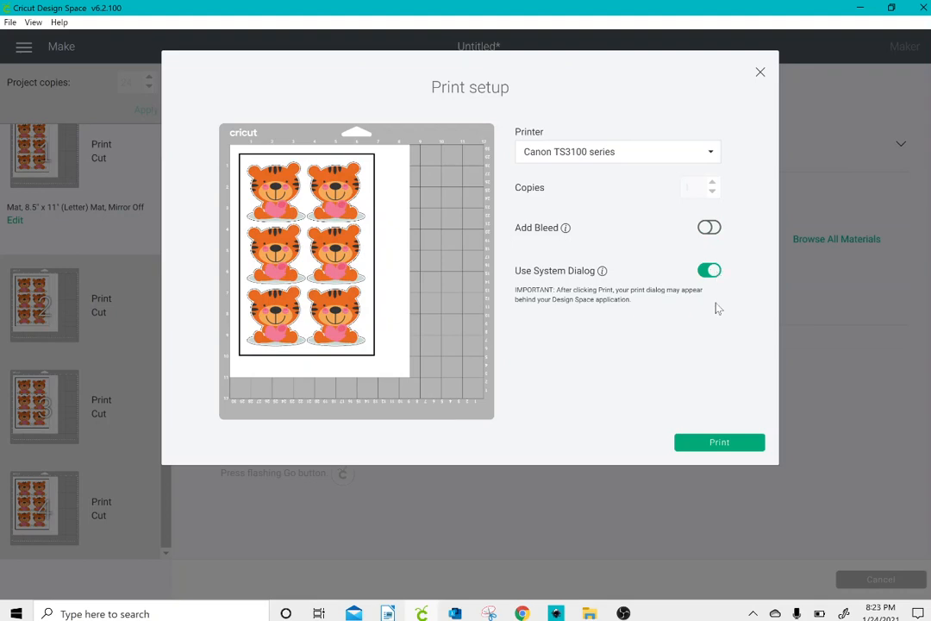
pyautogui.click(716, 444)
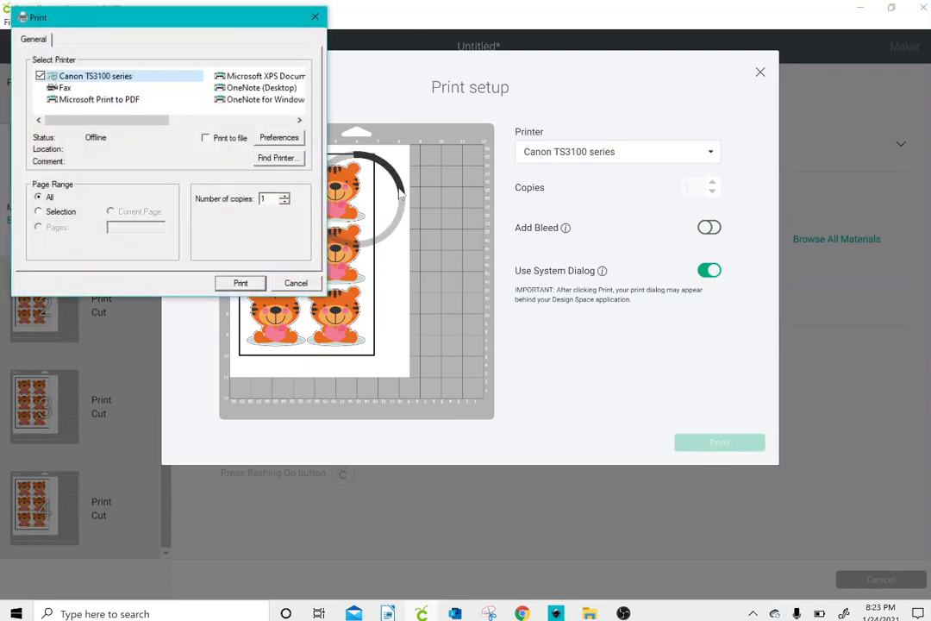
# - Set the Canon TS3100 series print quality to High in its preferences, and close the system print dialog without printing
pyautogui.click(293, 138)
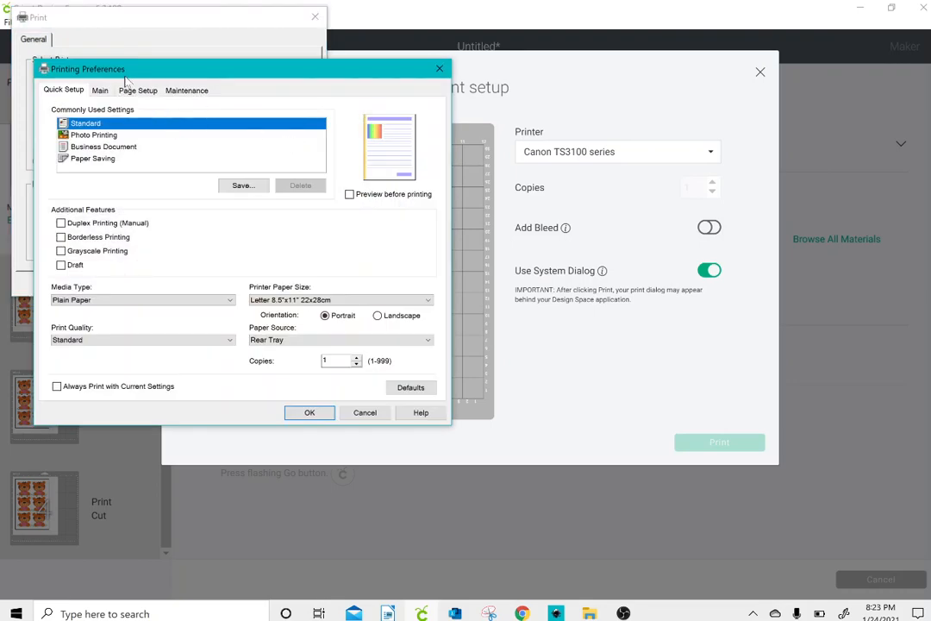
pyautogui.click(100, 90)
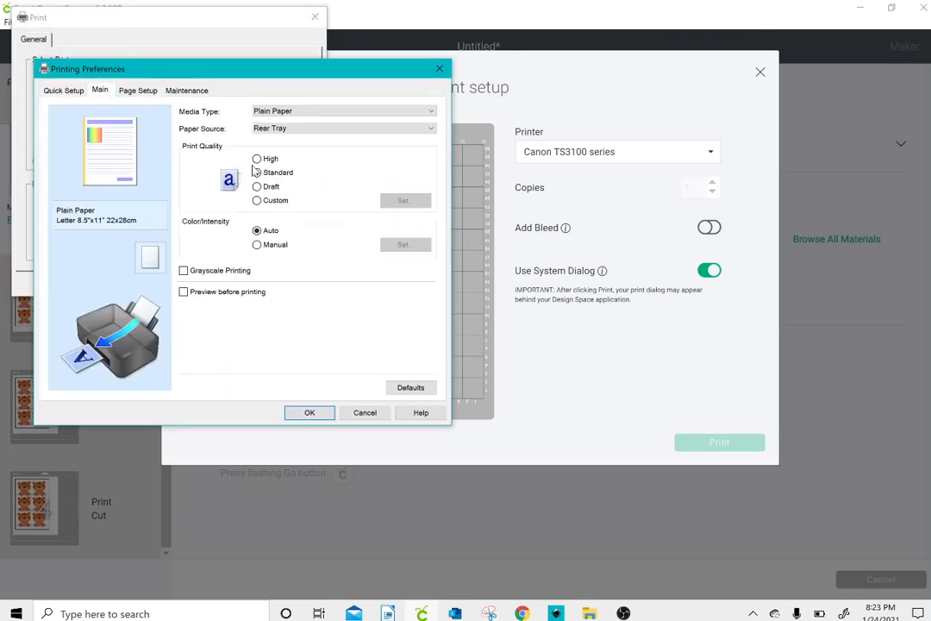
pyautogui.click(257, 159)
pyautogui.click(310, 413)
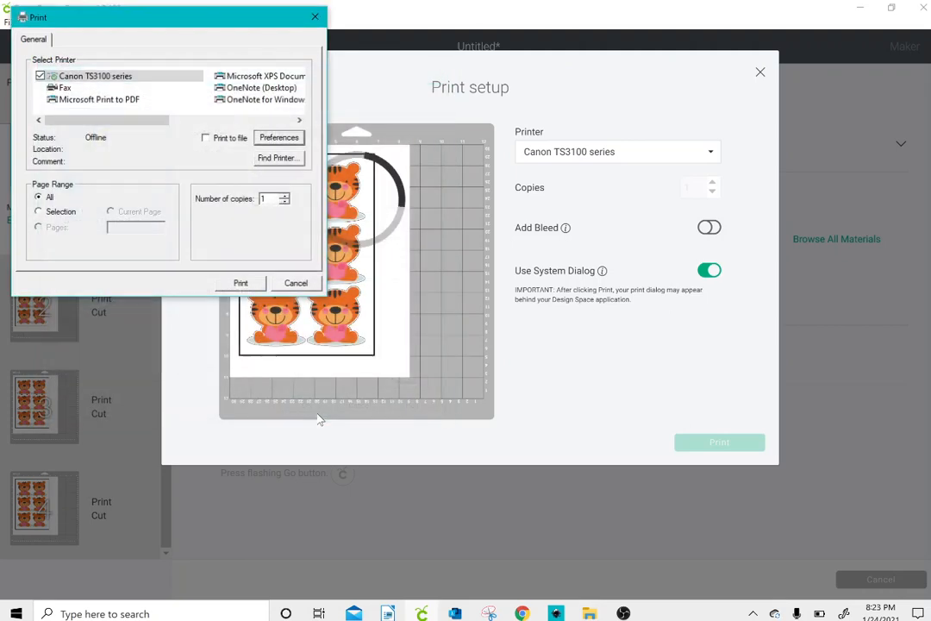
pyautogui.click(315, 18)
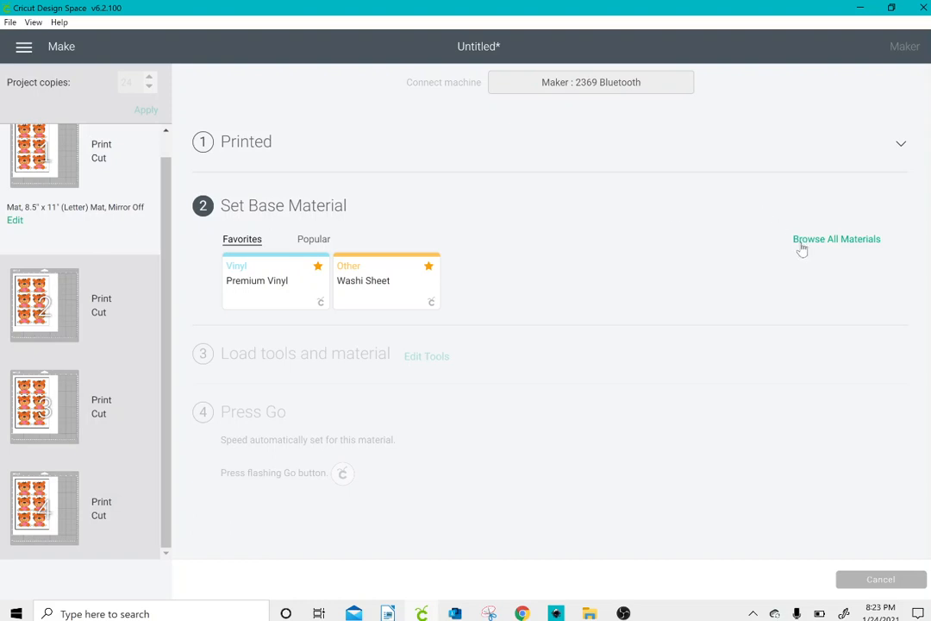
# - Search all materials for washi and set the base material to Washi Sheet
pyautogui.click(802, 246)
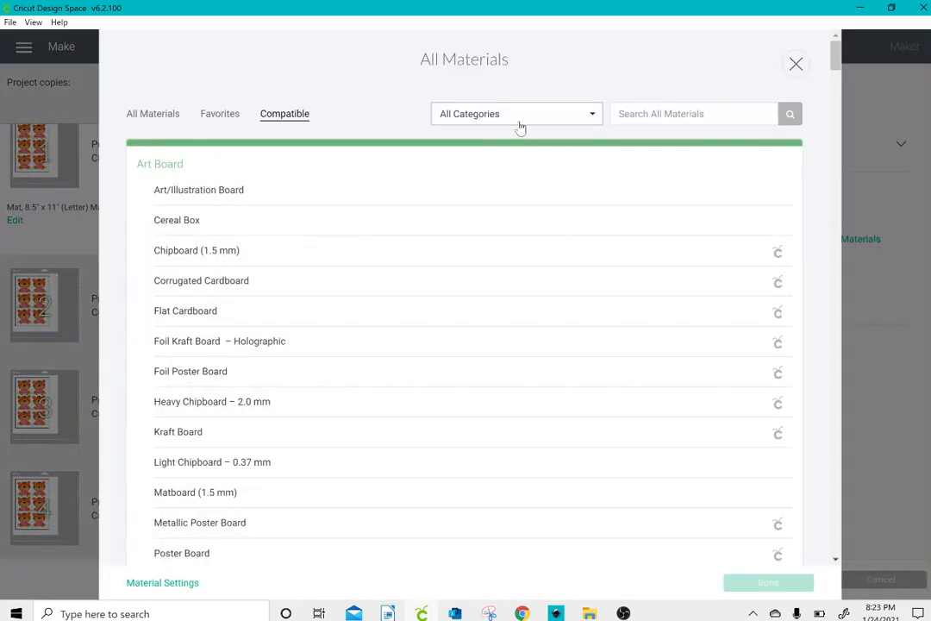
pyautogui.click(638, 113)
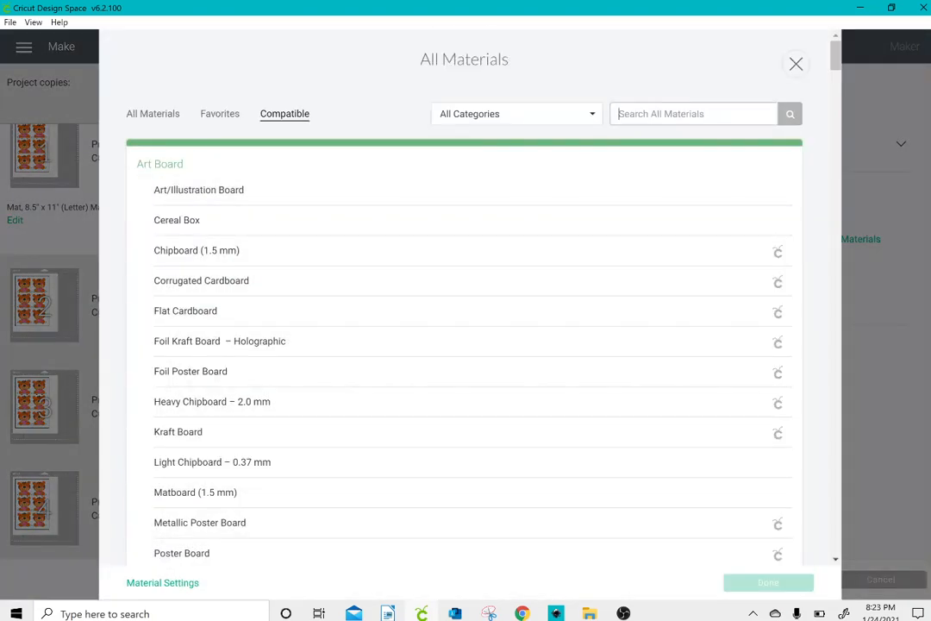
pyautogui.write('washi')
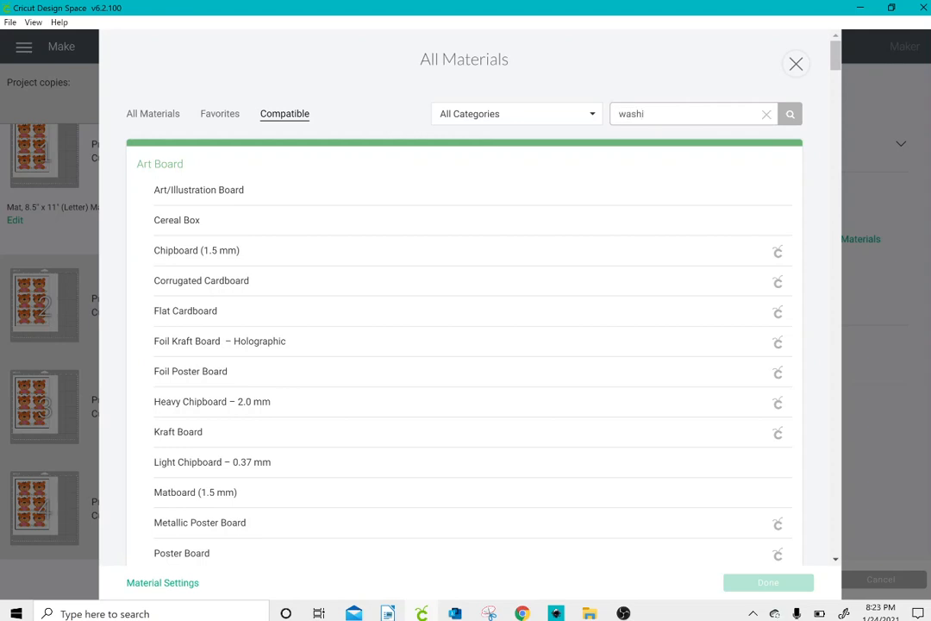
pyautogui.press('Return')
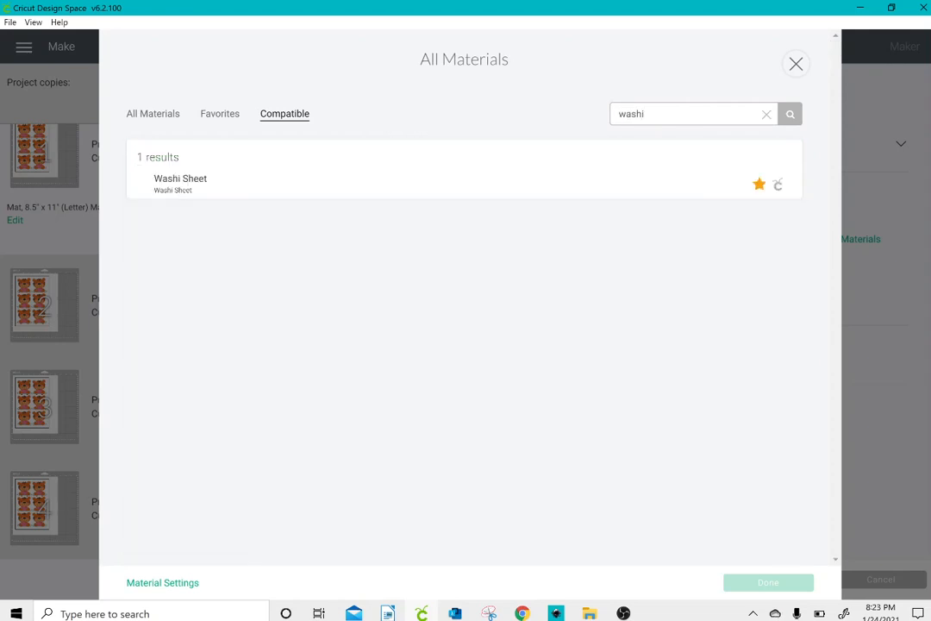
pyautogui.click(555, 182)
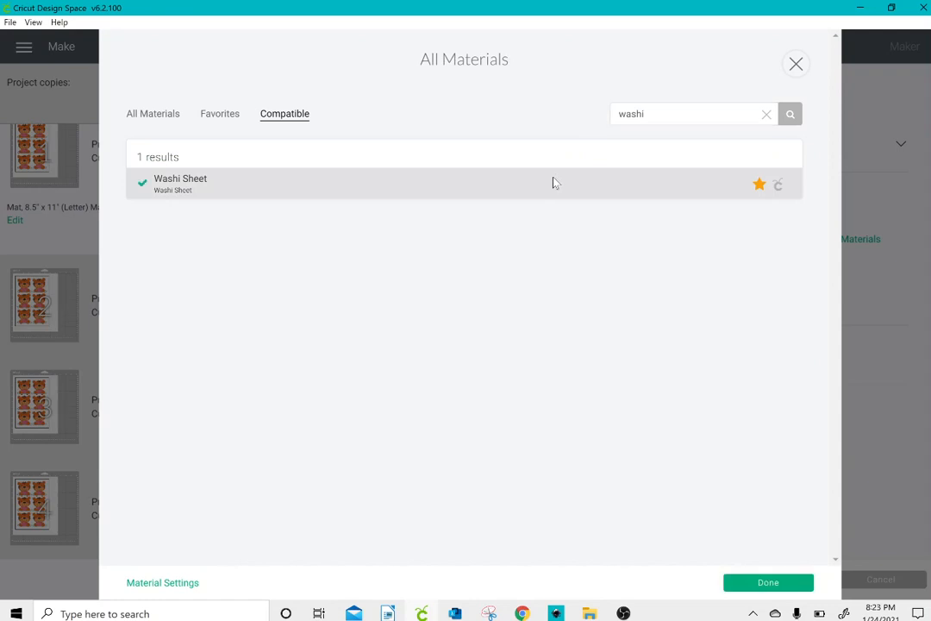
pyautogui.click(794, 586)
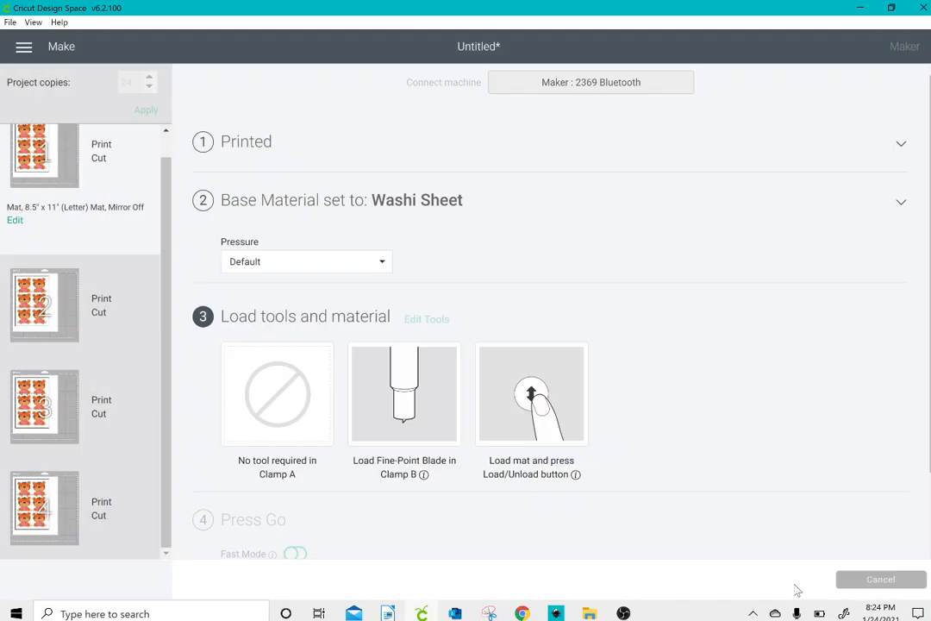
# - Cancel the cut and leave the mat preparation to return to the canvas
pyautogui.click(880, 580)
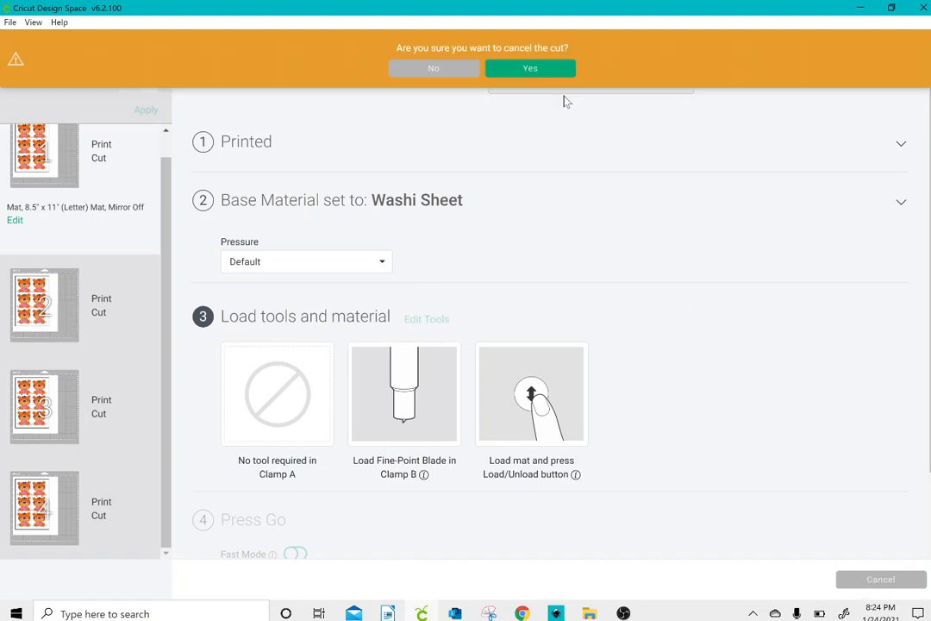
pyautogui.click(541, 76)
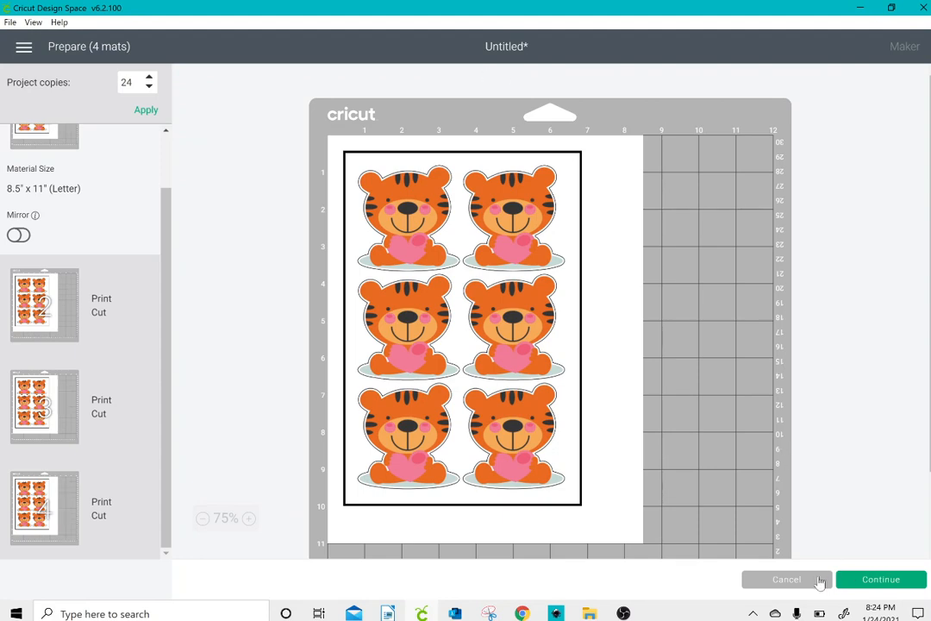
pyautogui.click(817, 581)
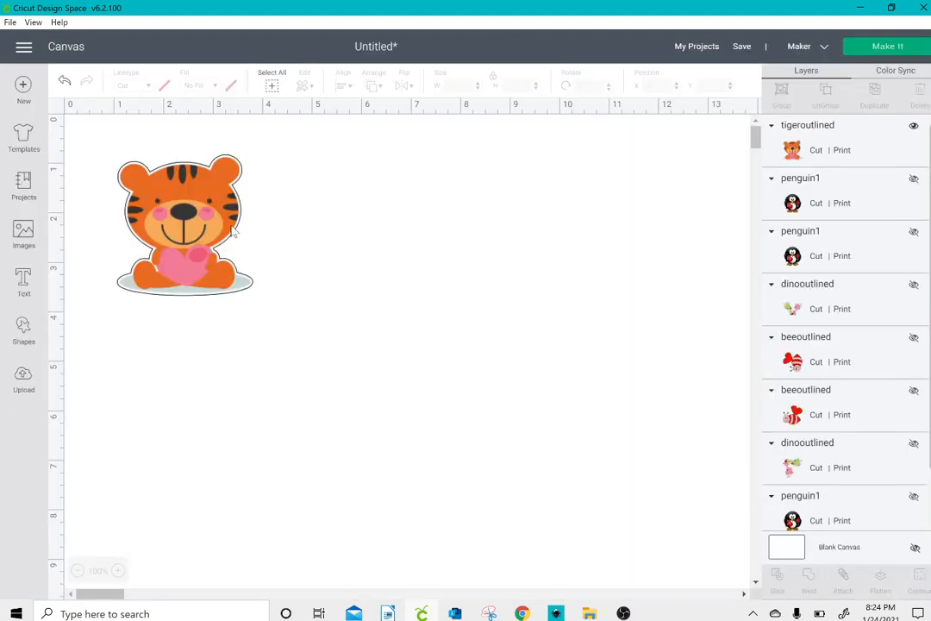
# - Move the tiger aside to about X 10.28, Y 0.64, and add a square shape at about X 1.78, Y 0.78
pyautogui.moveTo(233, 229); pyautogui.dragTo(722, 216)
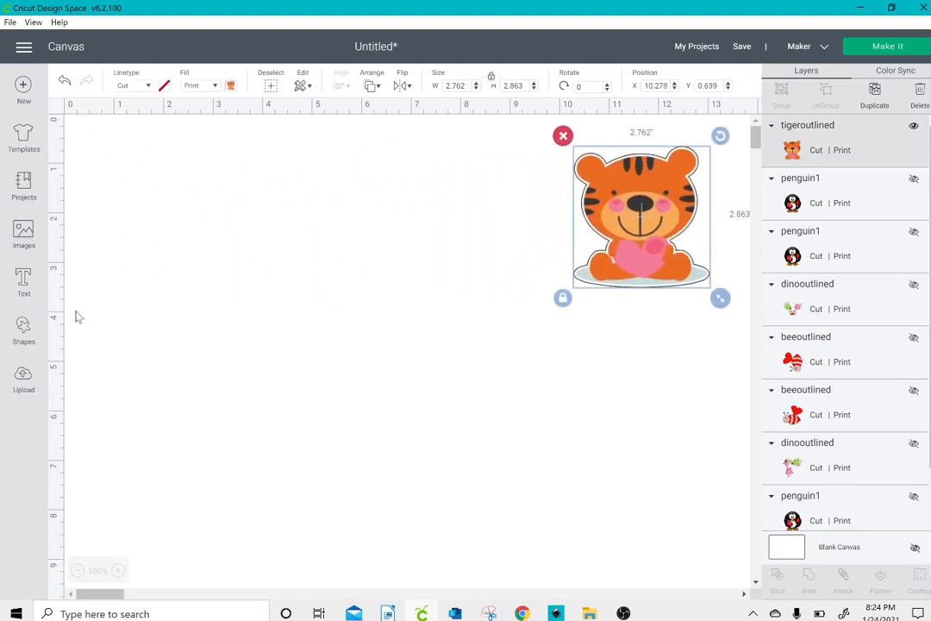
pyautogui.click(23, 327)
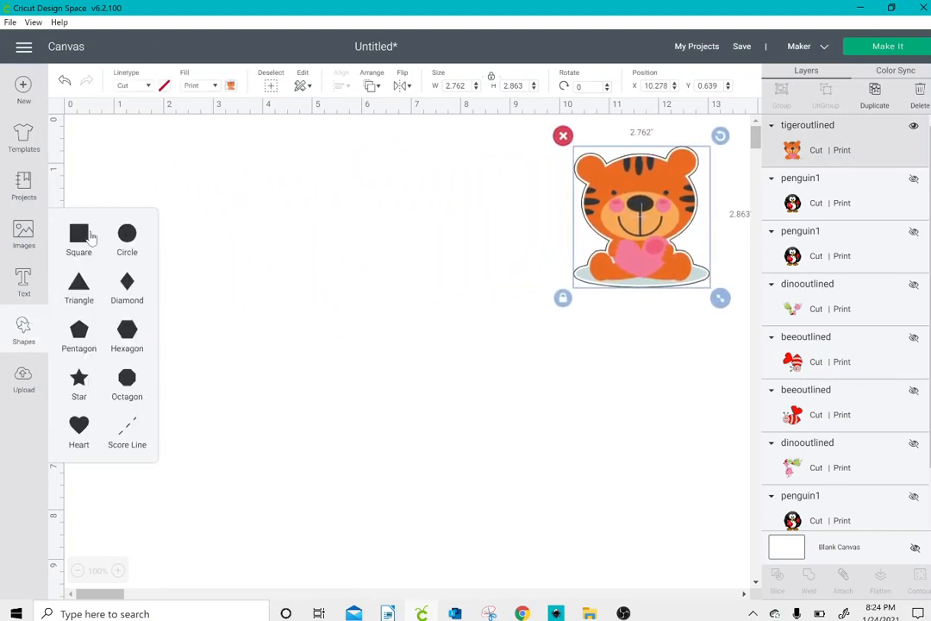
pyautogui.click(93, 237)
pyautogui.moveTo(251, 243); pyautogui.dragTo(246, 173)
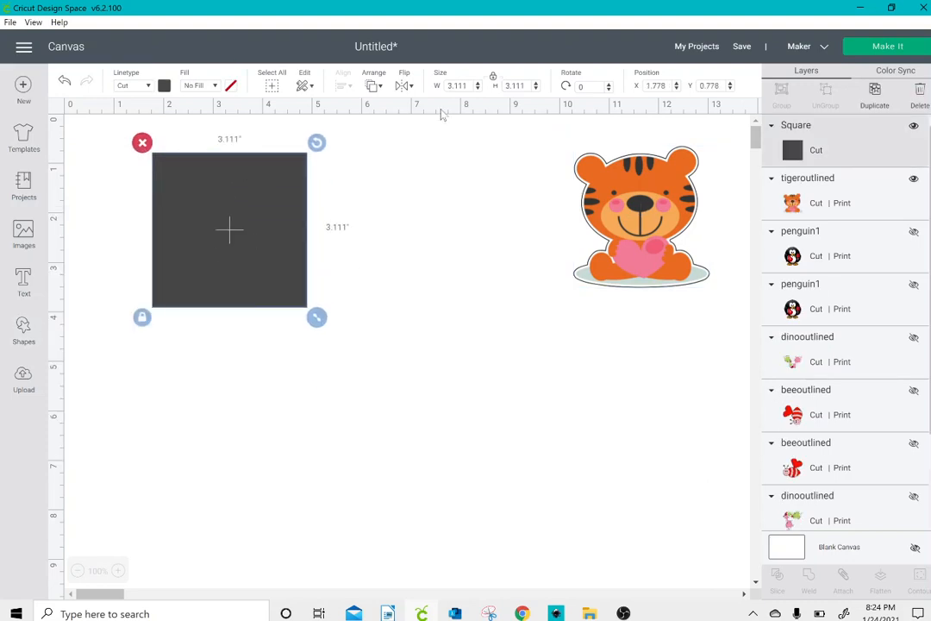
# - Unlock the square's proportions, resize it to 6.75 by 9.25 inches, and move it to about X 0.51, Y 0.32
pyautogui.click(494, 79)
pyautogui.click(459, 85)
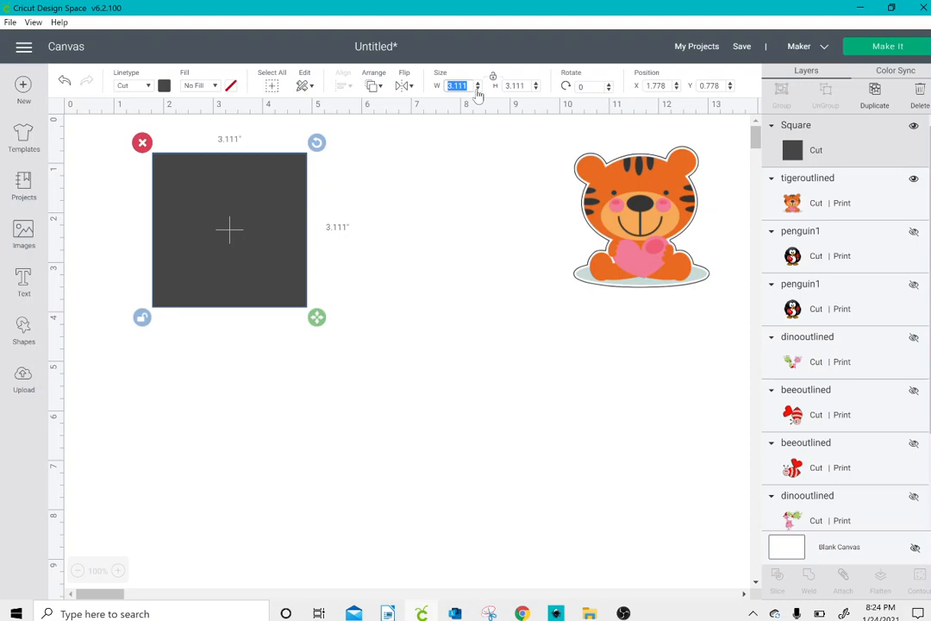
pyautogui.write('6.75')
pyautogui.press('Tab')
pyautogui.write('9')
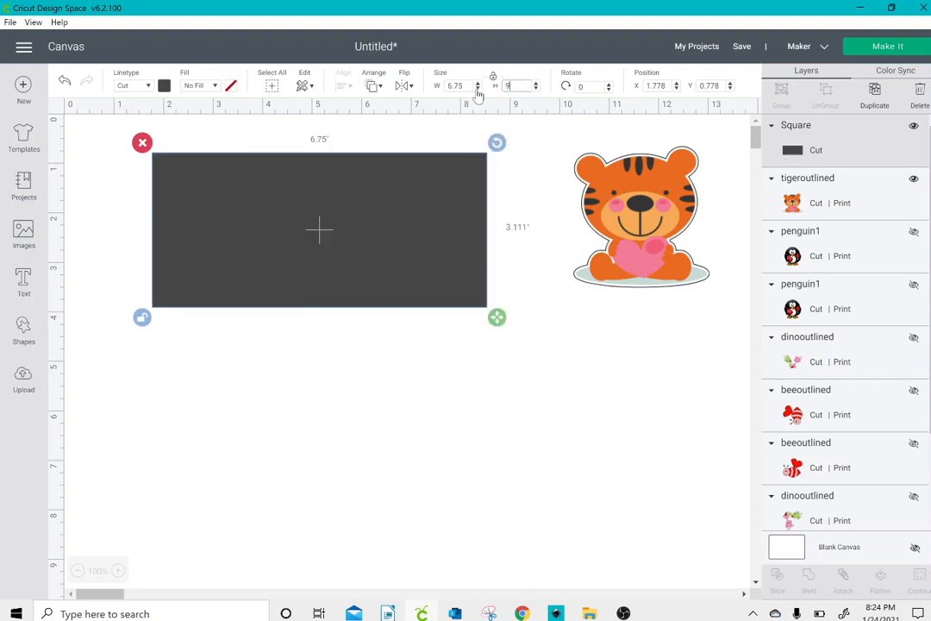
pyautogui.write('.25')
pyautogui.press('Return')
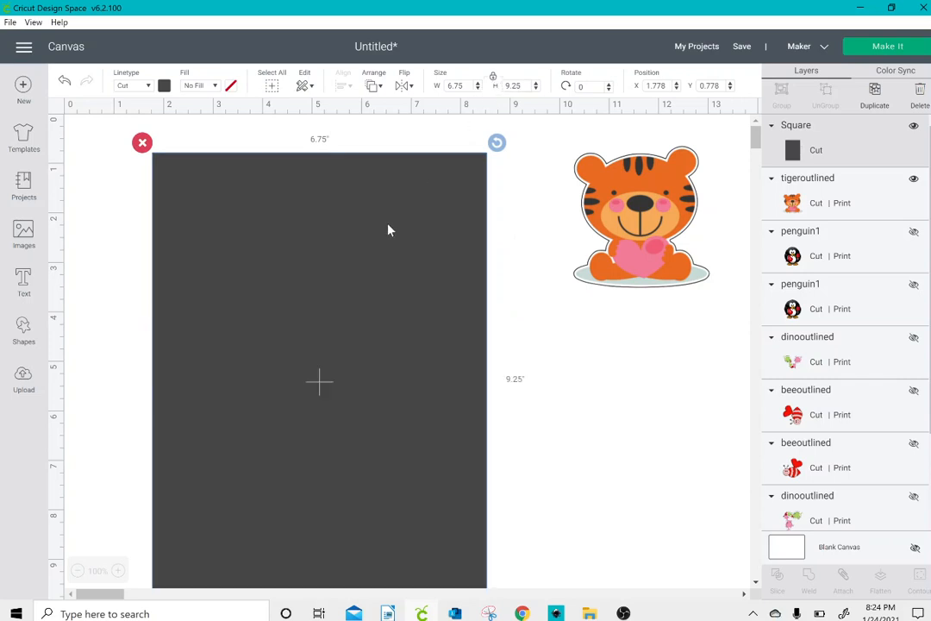
pyautogui.moveTo(388, 230); pyautogui.dragTo(325, 208)
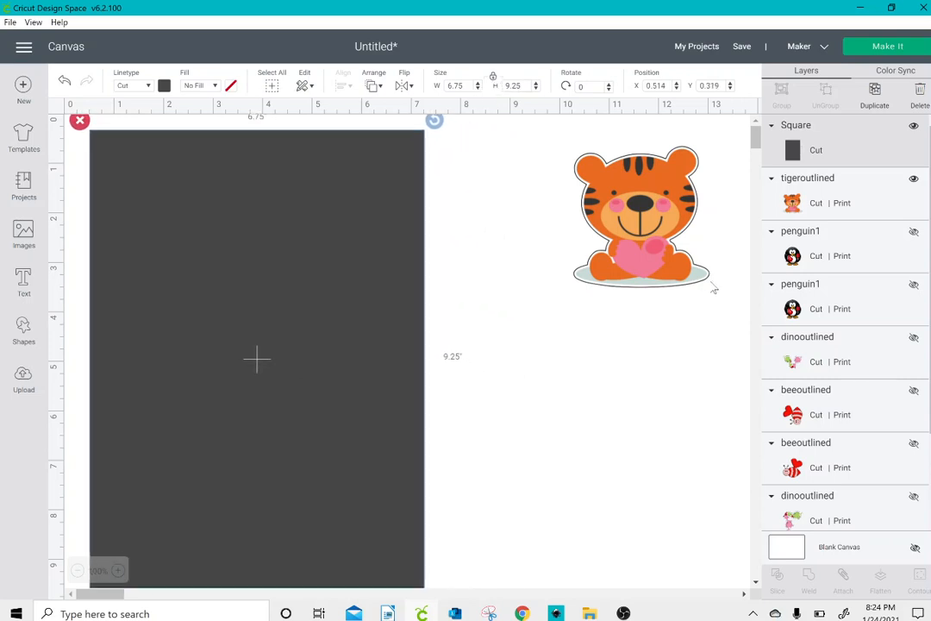
# - Unhide all the hidden penguin1, dinooutlined, beeoutlined and frogwithouline layers
pyautogui.click(913, 232)
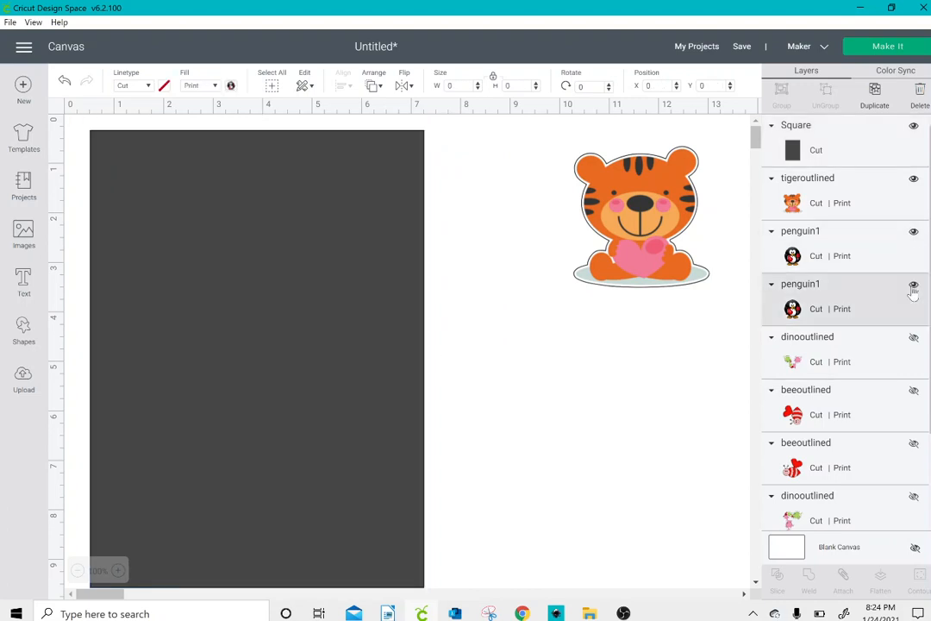
pyautogui.click(914, 338)
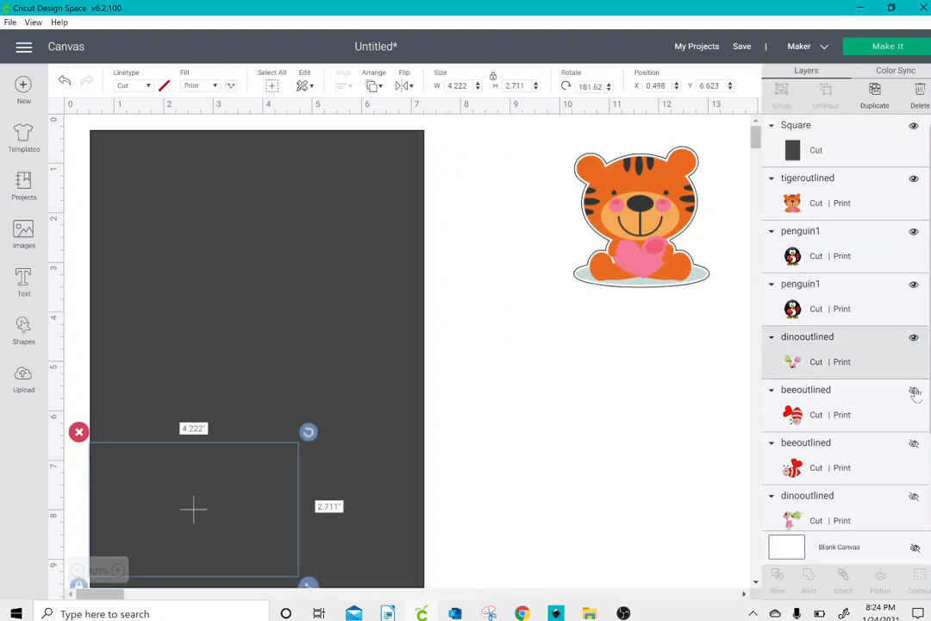
pyautogui.click(916, 393)
pyautogui.click(914, 444)
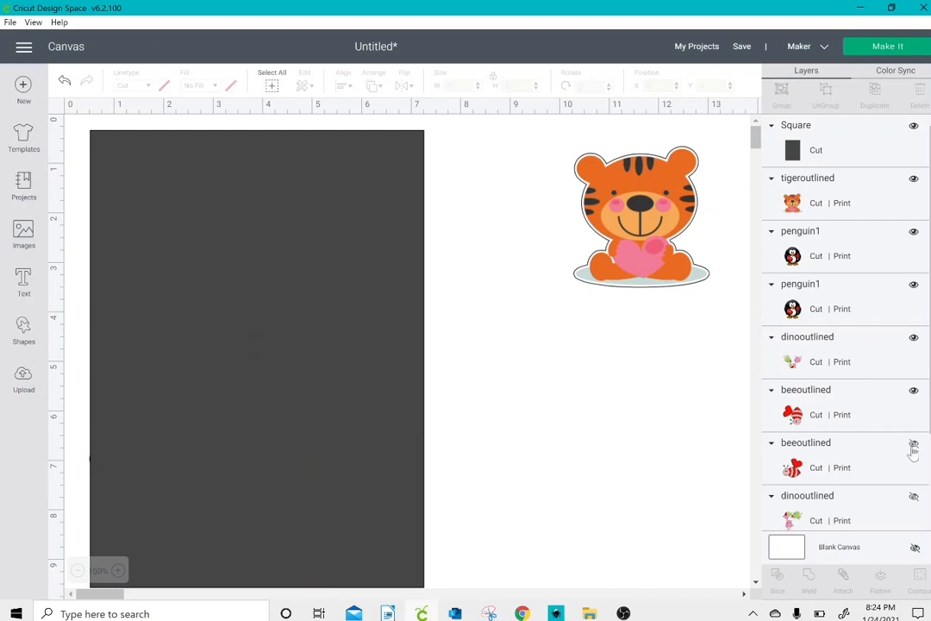
pyautogui.click(914, 445)
pyautogui.click(914, 498)
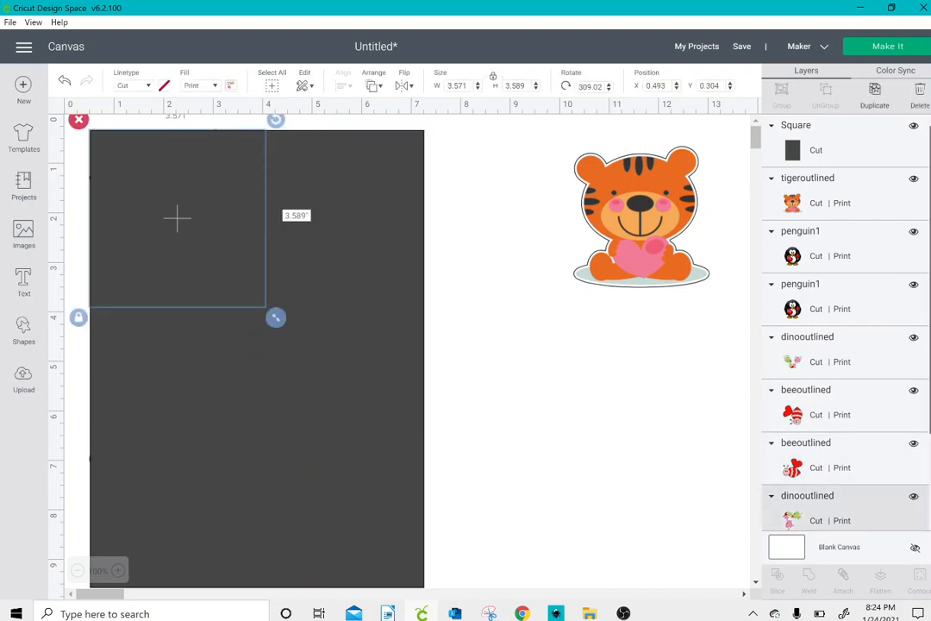
pyautogui.scroll(-3, 928, 471)
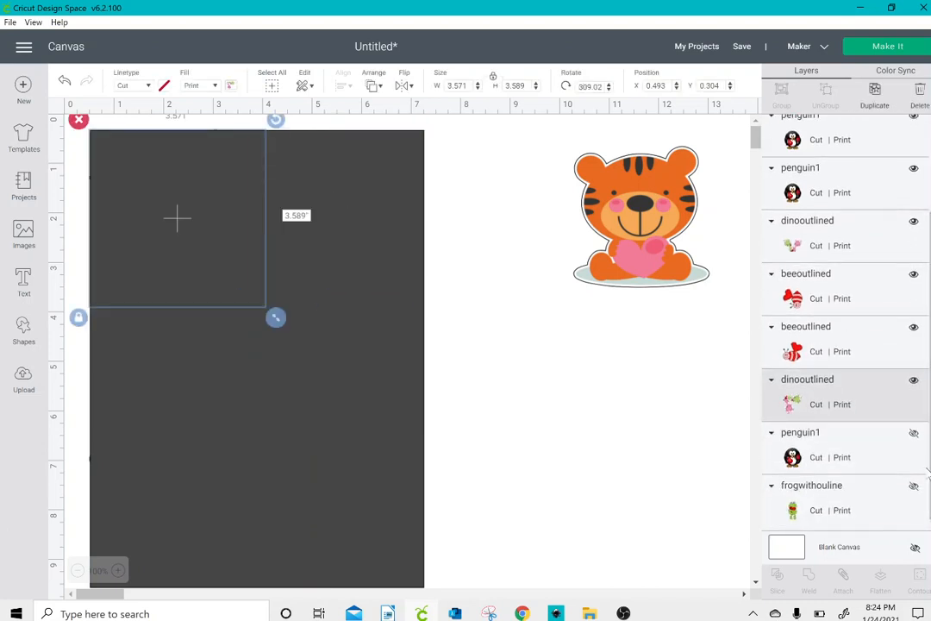
pyautogui.click(916, 440)
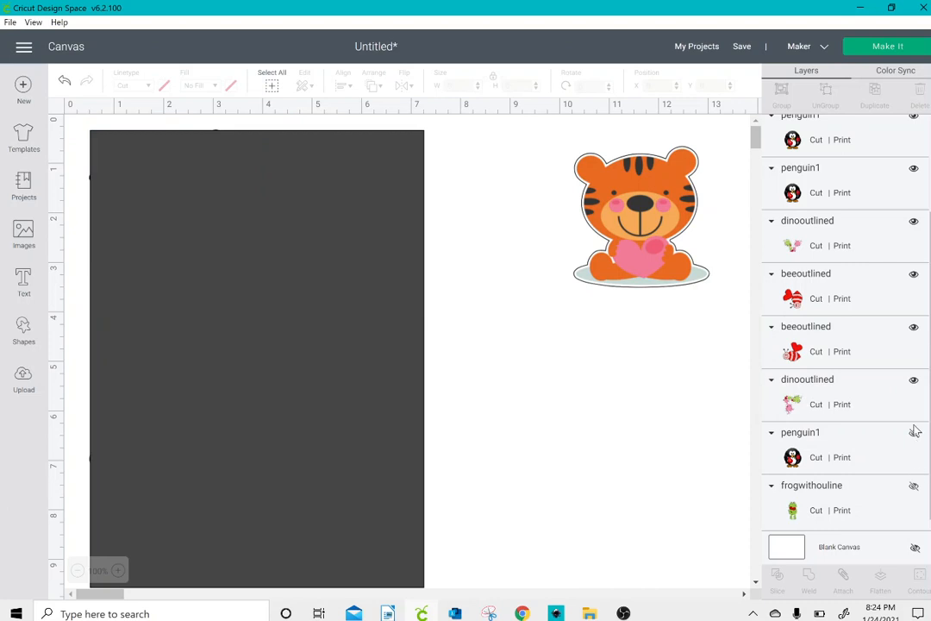
pyautogui.click(915, 432)
pyautogui.click(915, 485)
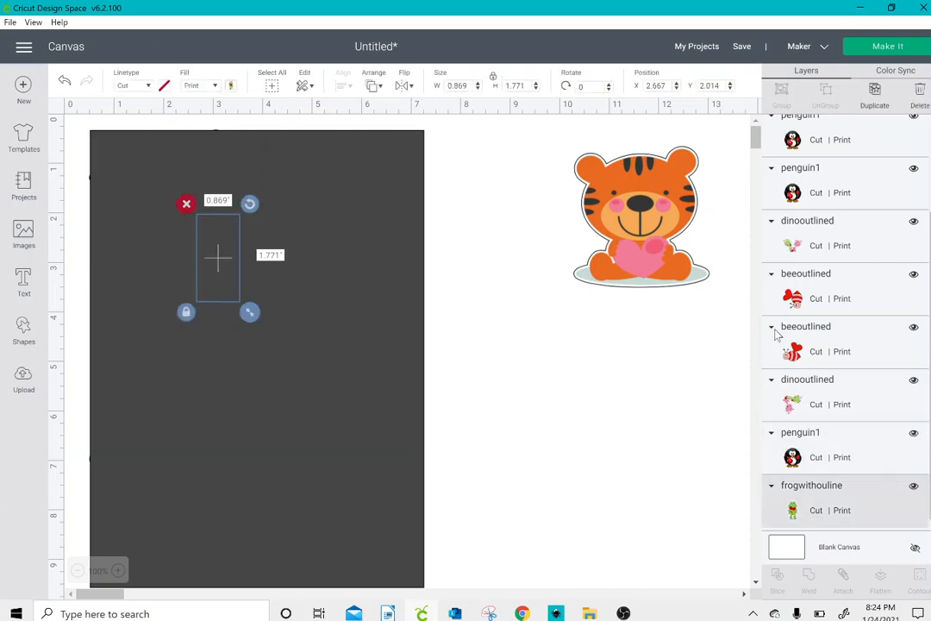
# - Send the dark 6.75 by 9.25 inch rectangle to the back, behind all the sticker images, and deselect it
pyautogui.click(420, 152)
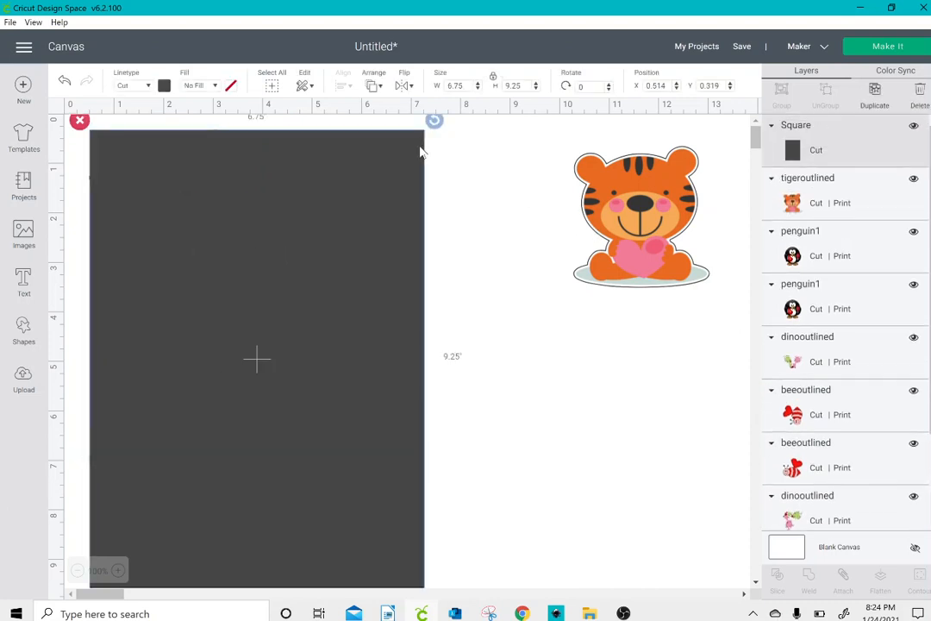
pyautogui.click(374, 95)
pyautogui.click(381, 110)
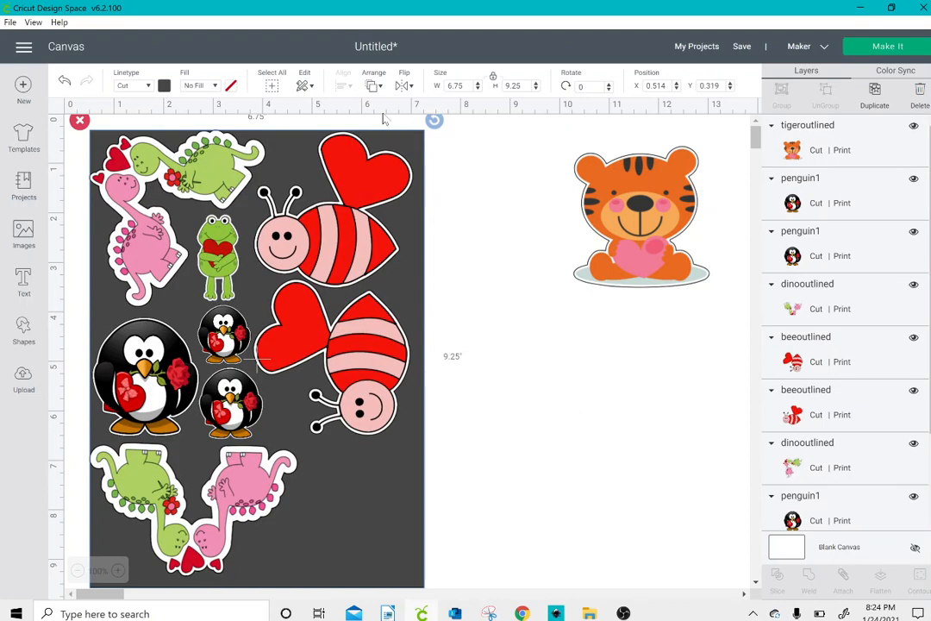
pyautogui.click(499, 410)
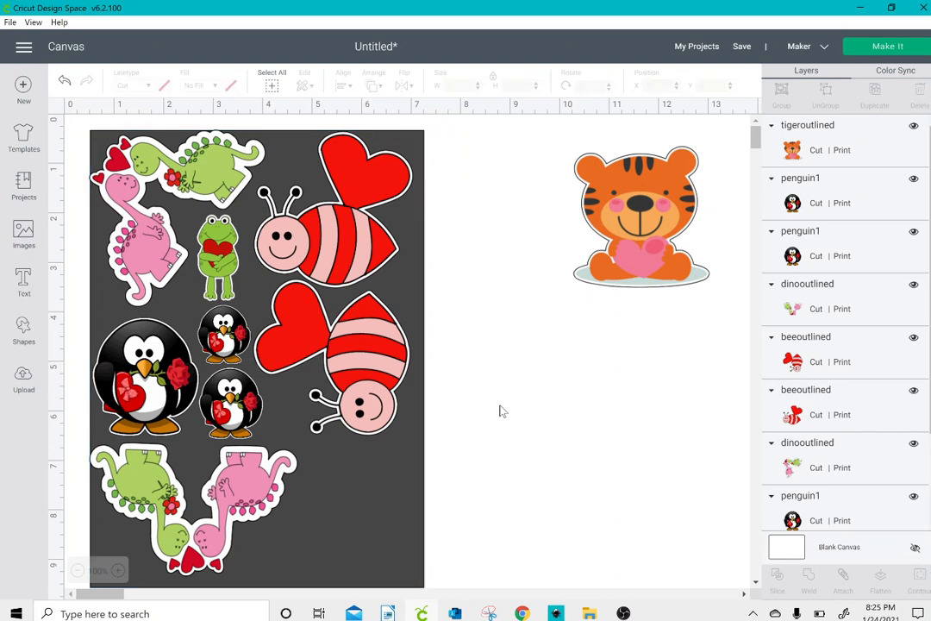
# - Fit the tiger into the rectangle's empty lower-right area at about X 4.29, Y 6.52, shrinking it slightly and rotating it to about 192°
pyautogui.moveTo(642, 248); pyautogui.dragTo(358, 550)
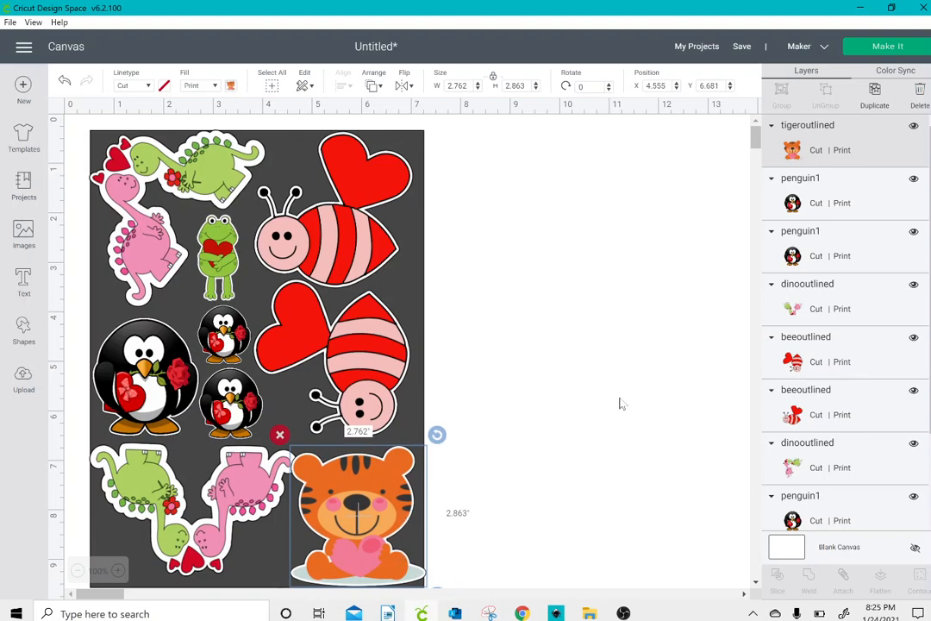
pyautogui.moveTo(930, 284); pyautogui.dragTo(930, 314)
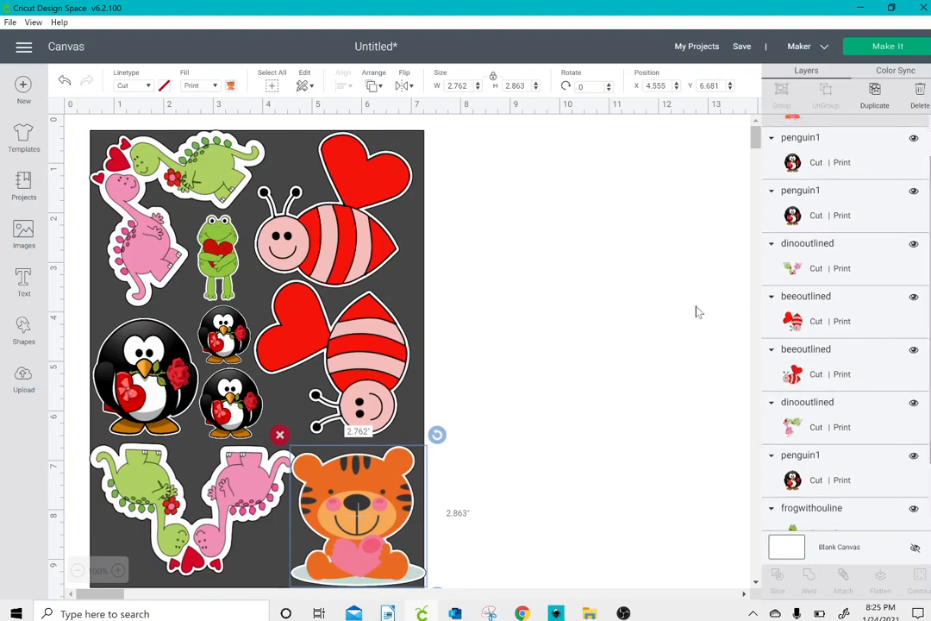
pyautogui.moveTo(405, 498); pyautogui.dragTo(404, 485)
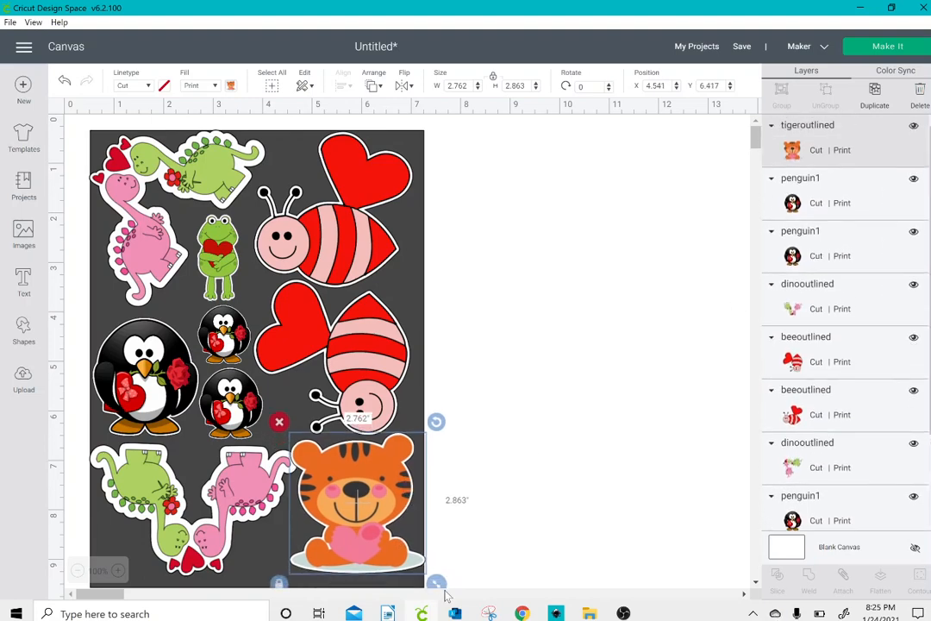
pyautogui.moveTo(438, 587); pyautogui.dragTo(431, 581)
pyautogui.moveTo(357, 523); pyautogui.dragTo(356, 536)
pyautogui.moveTo(430, 433); pyautogui.dragTo(356, 602)
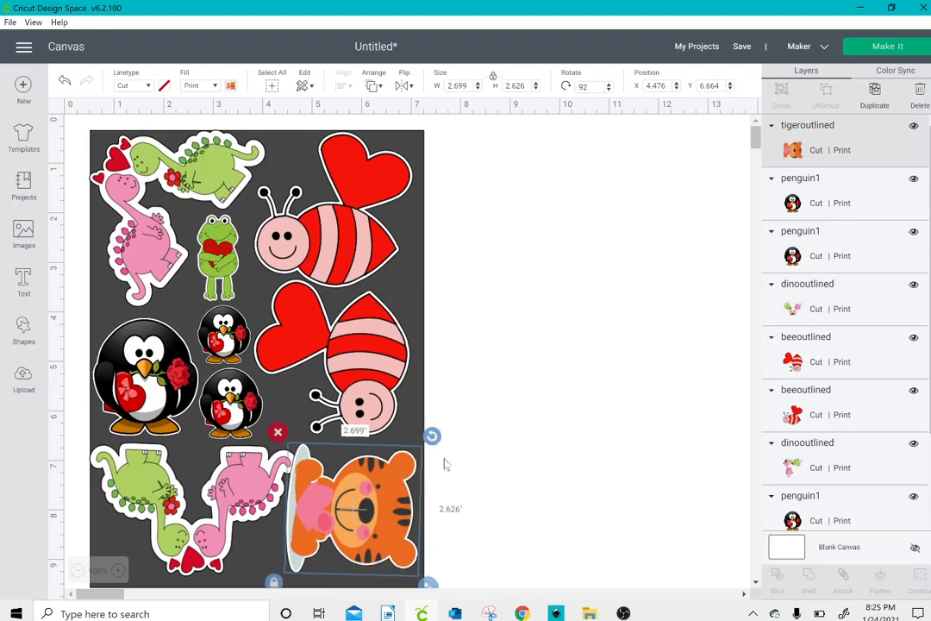
pyautogui.moveTo(431, 434); pyautogui.dragTo(376, 561)
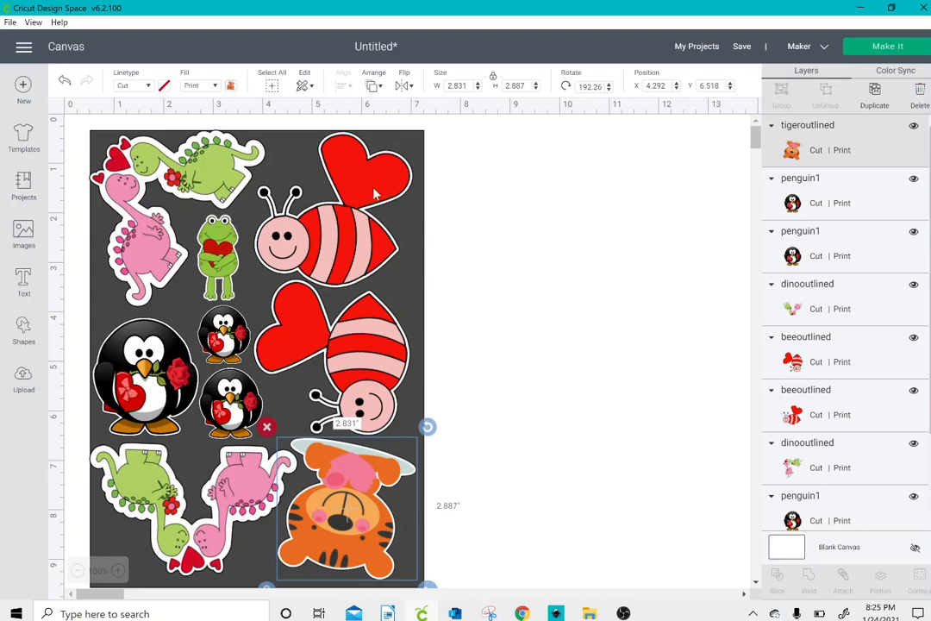
# - Nudge the upper dinosaur pair beside the frog to about X 0.56, Y 0.33, inside the dark rectangle's edge
pyautogui.click(411, 231)
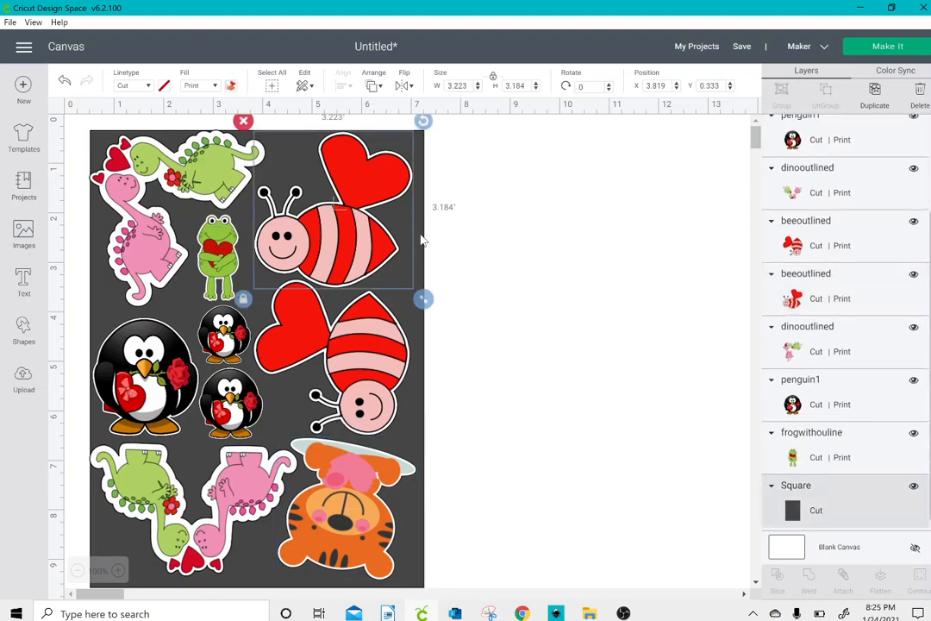
pyautogui.click(422, 240)
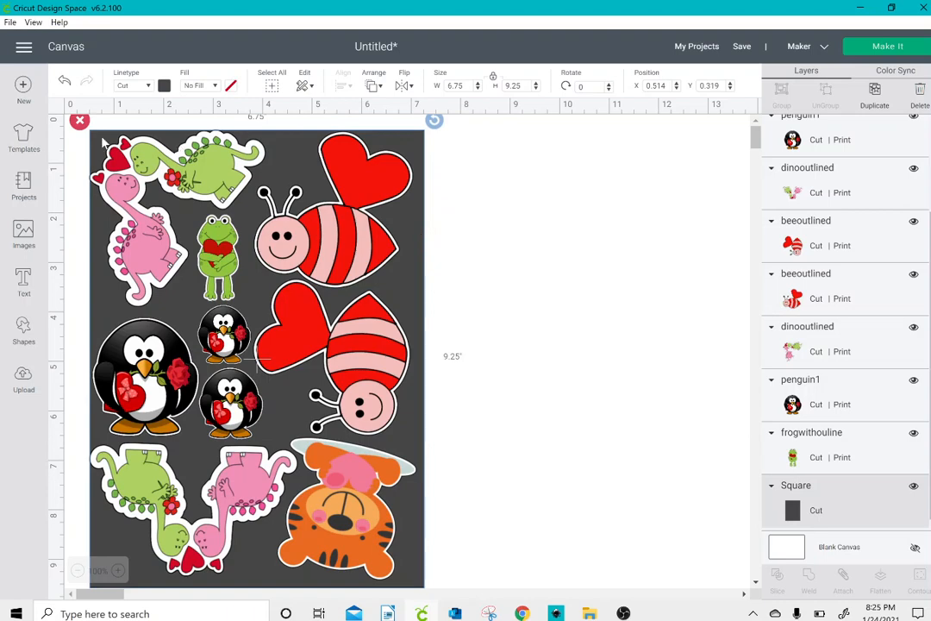
pyautogui.click(121, 162)
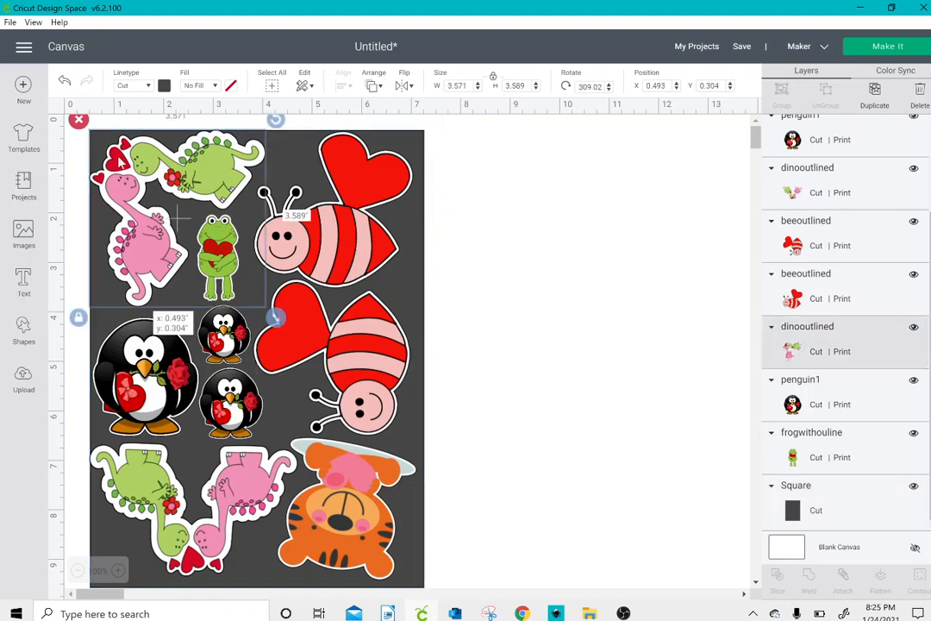
pyautogui.moveTo(121, 162); pyautogui.dragTo(124, 163)
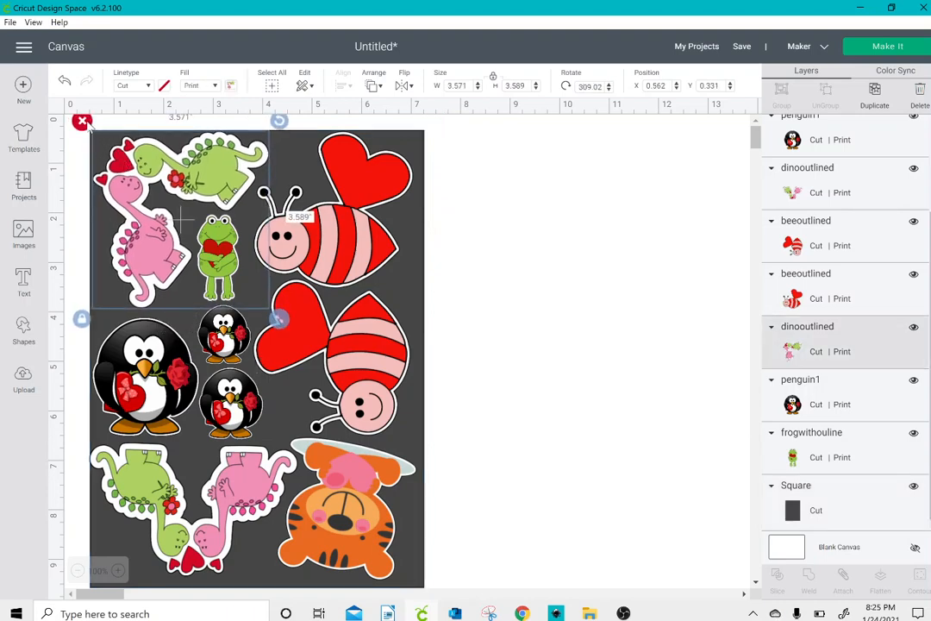
pyautogui.click(305, 152)
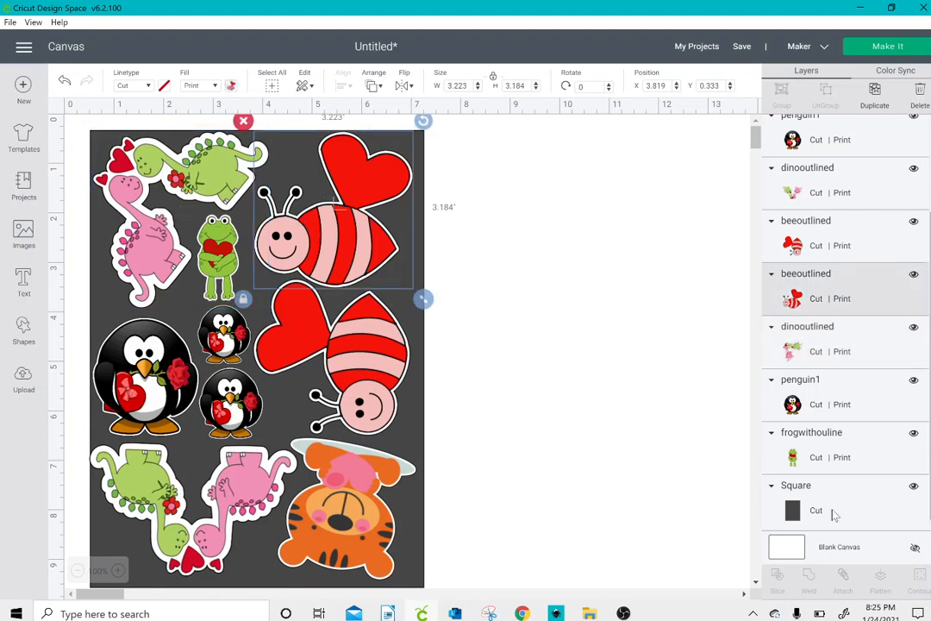
# - Delete the dark sizing rectangle and flatten all the sticker images into a single print-then-cut layer
pyautogui.click(773, 510)
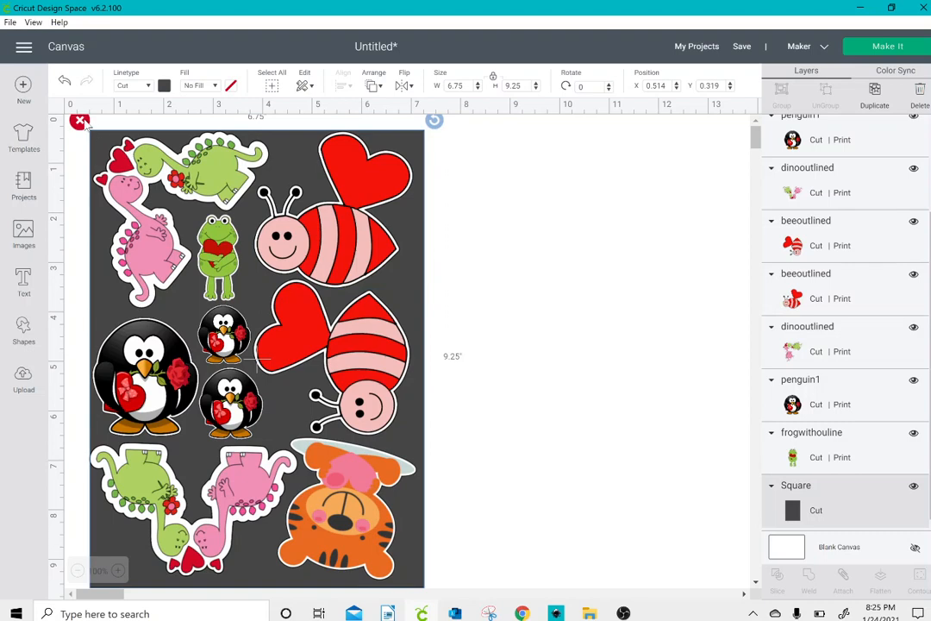
pyautogui.click(79, 121)
pyautogui.moveTo(76, 123); pyautogui.dragTo(430, 589)
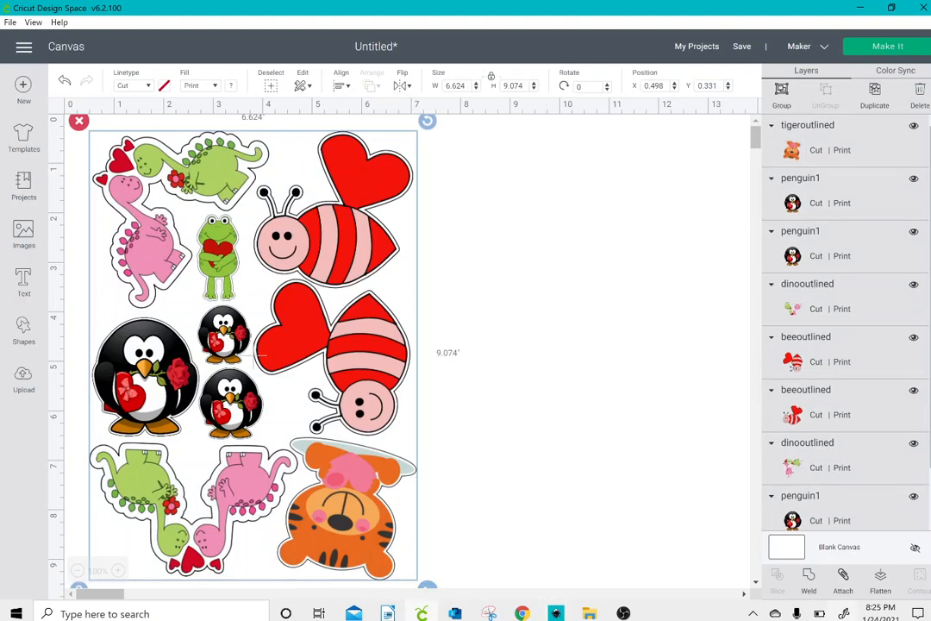
pyautogui.click(880, 579)
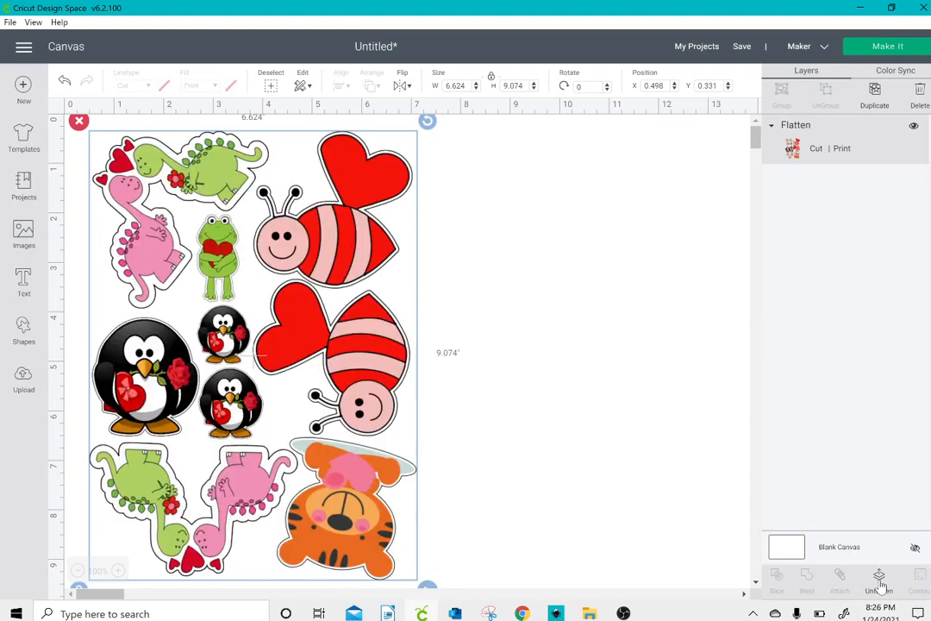
# - Preview the flattened sticker sheet on the cutting mat with 3 project copies, and return to the canvas
pyautogui.click(881, 51)
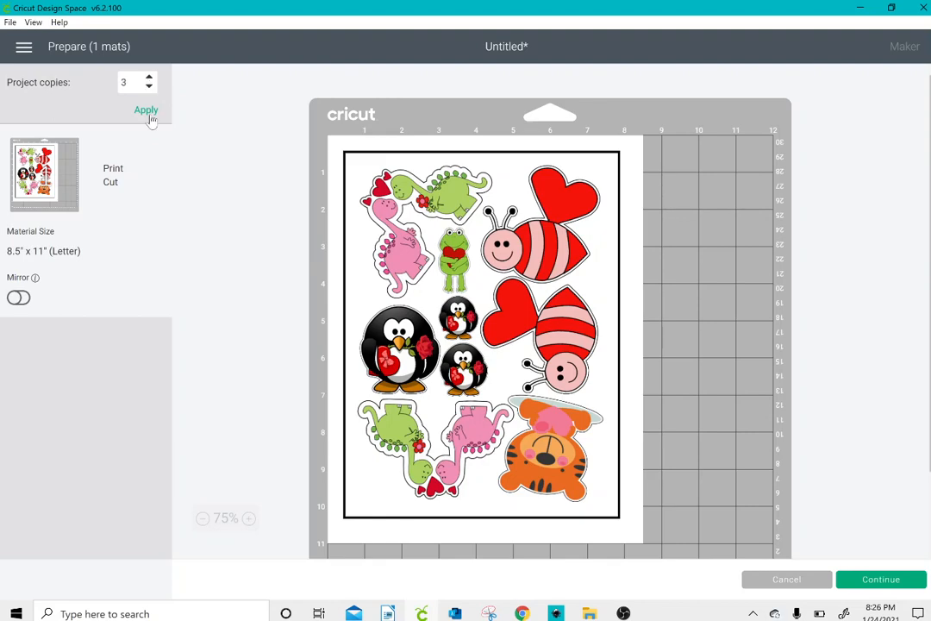
pyautogui.click(147, 113)
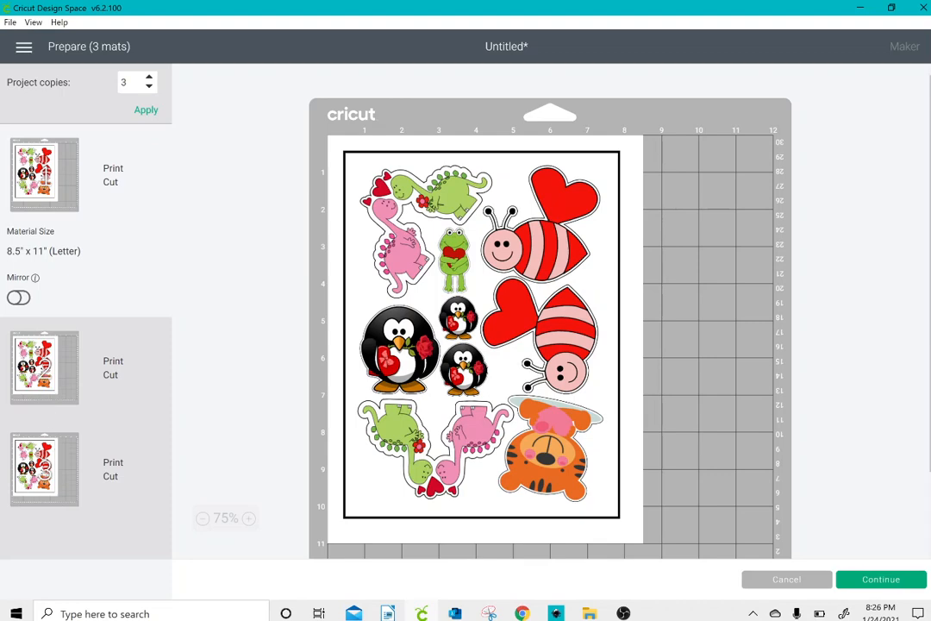
pyautogui.click(779, 581)
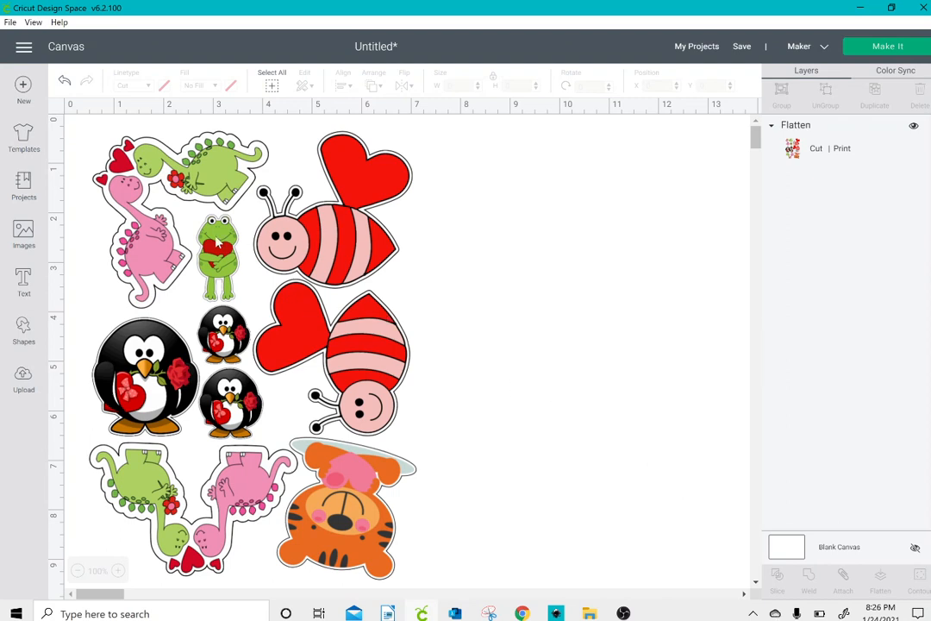
# - Set the canvas style to Classic in the Design Space settings and accept the settings
pyautogui.click(24, 50)
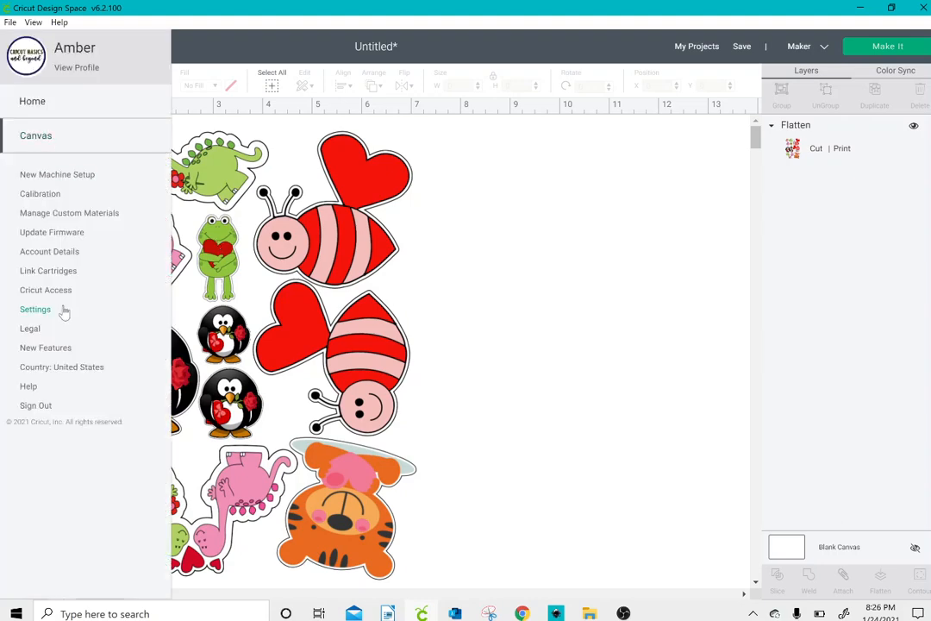
pyautogui.click(35, 309)
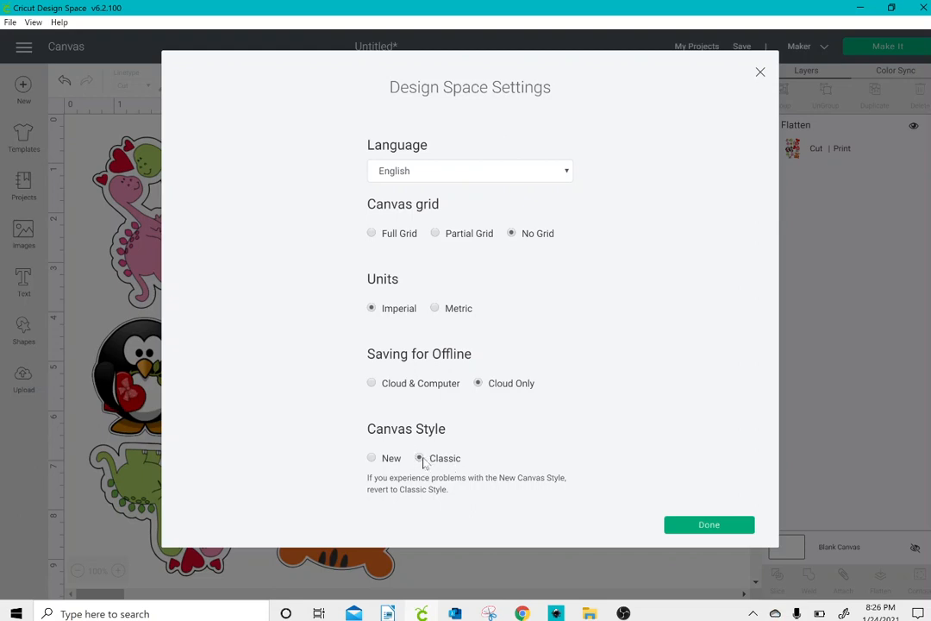
pyautogui.click(420, 459)
pyautogui.click(694, 526)
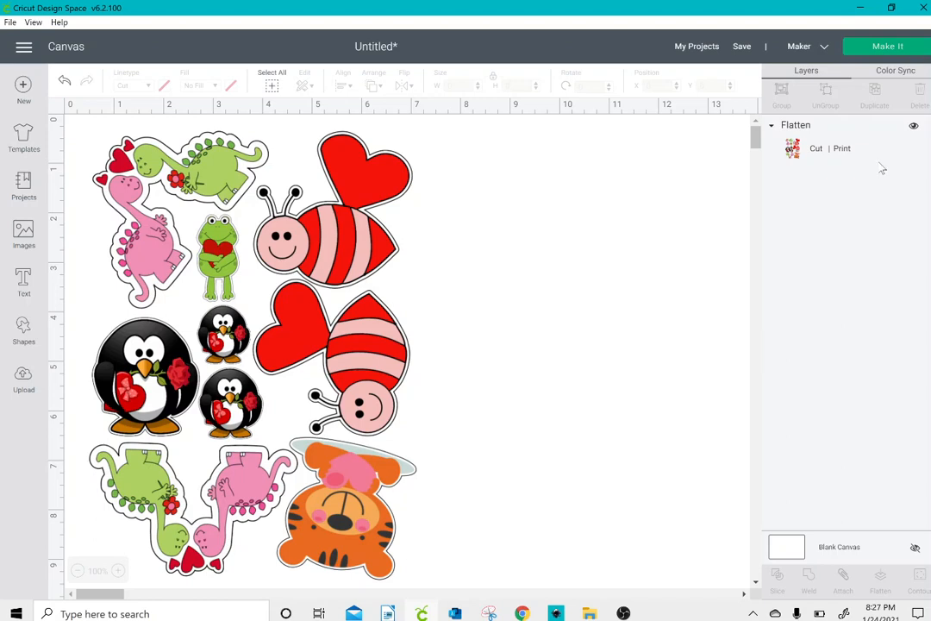
pyautogui.click(626, 613)
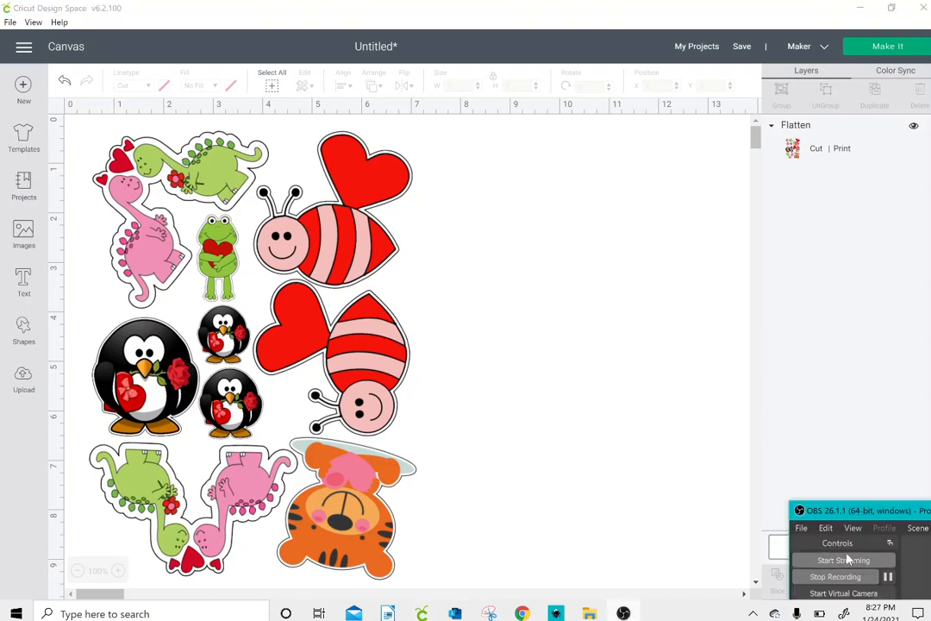